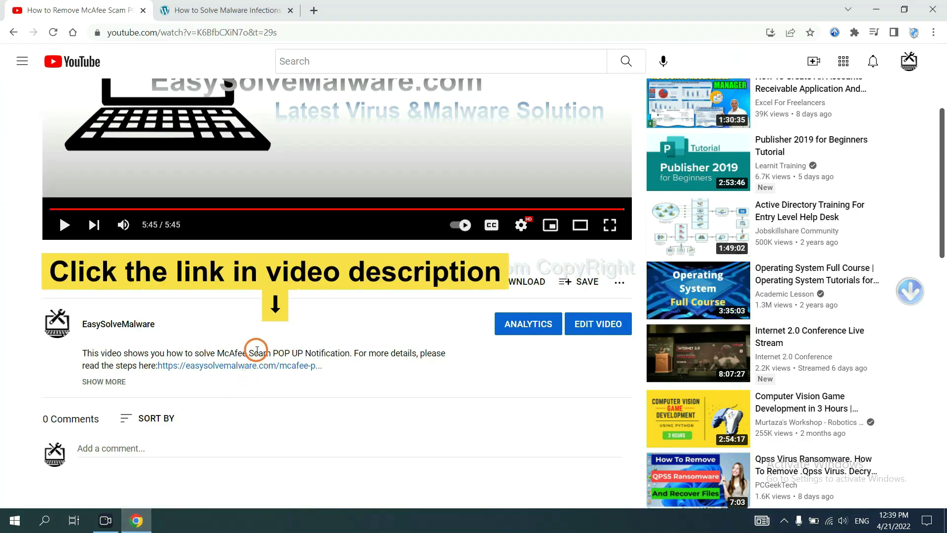
# From the easysolvemalware.com removal guide, download SpyHunter for Windows and run the downloaded installer.
pyautogui.click(262, 367)
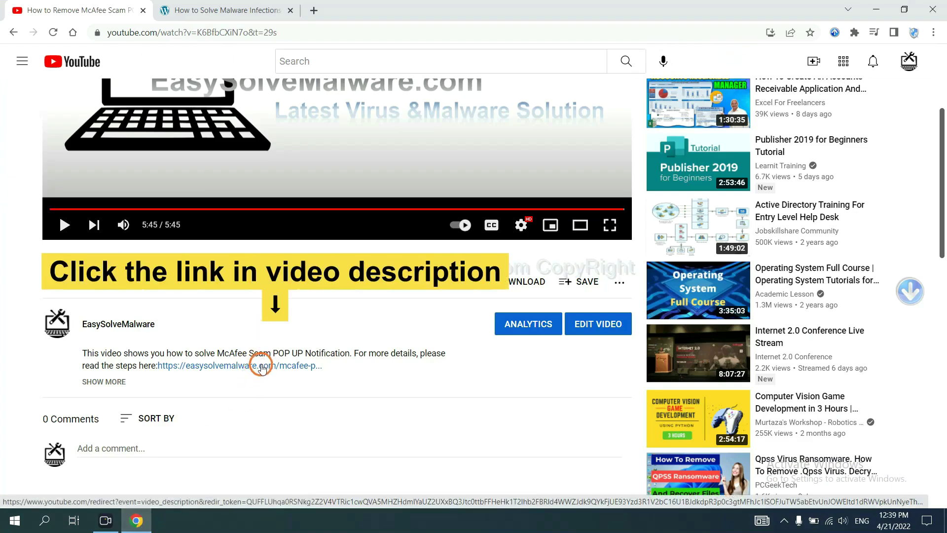
pyautogui.click(883, 223)
pyautogui.scroll(-4, 887, 227)
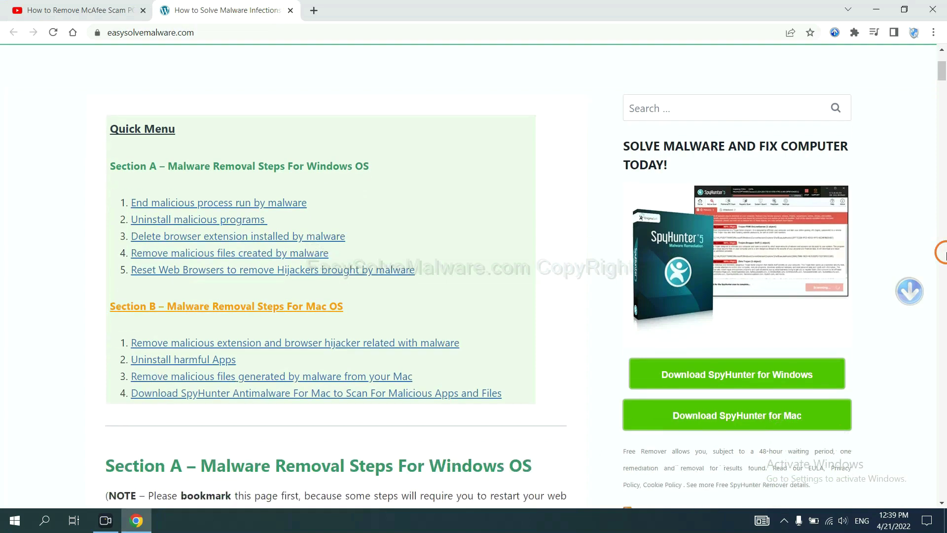
pyautogui.click(939, 247)
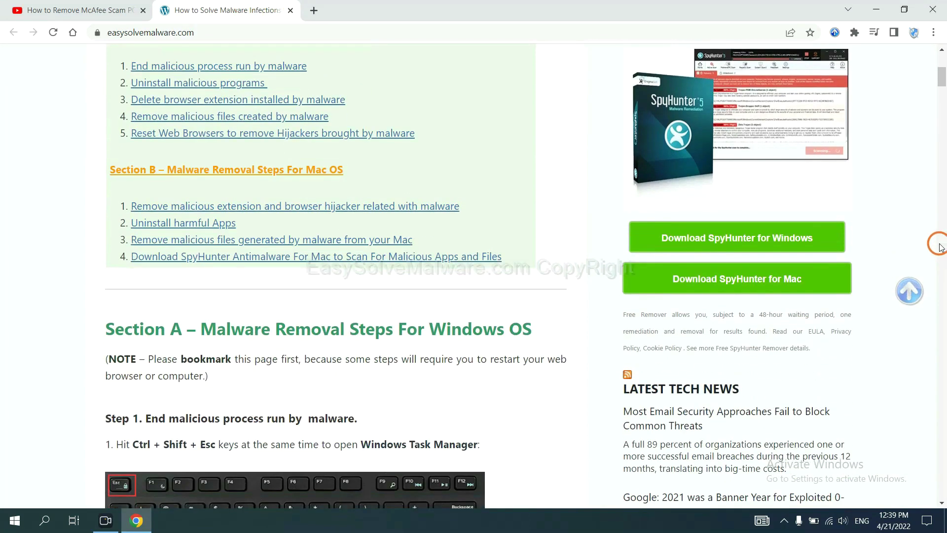
pyautogui.click(805, 236)
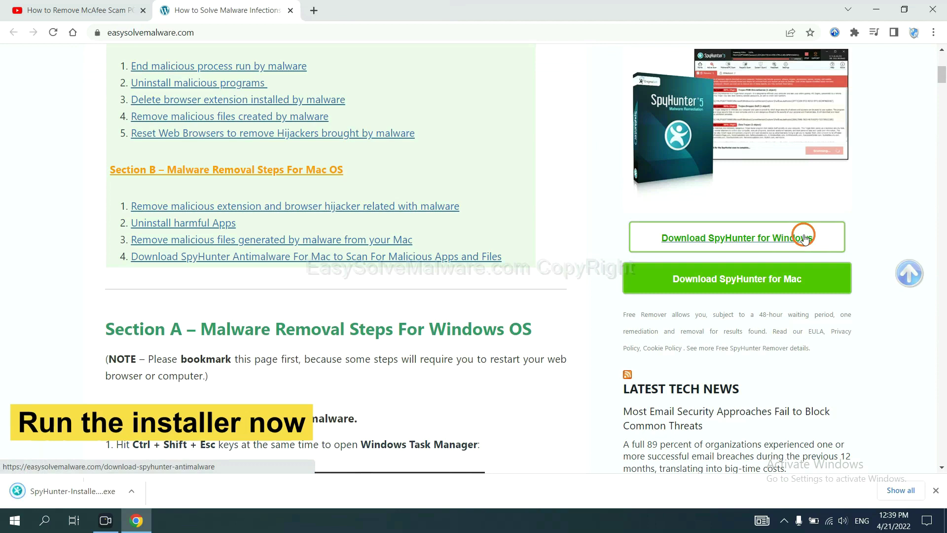
pyautogui.click(59, 492)
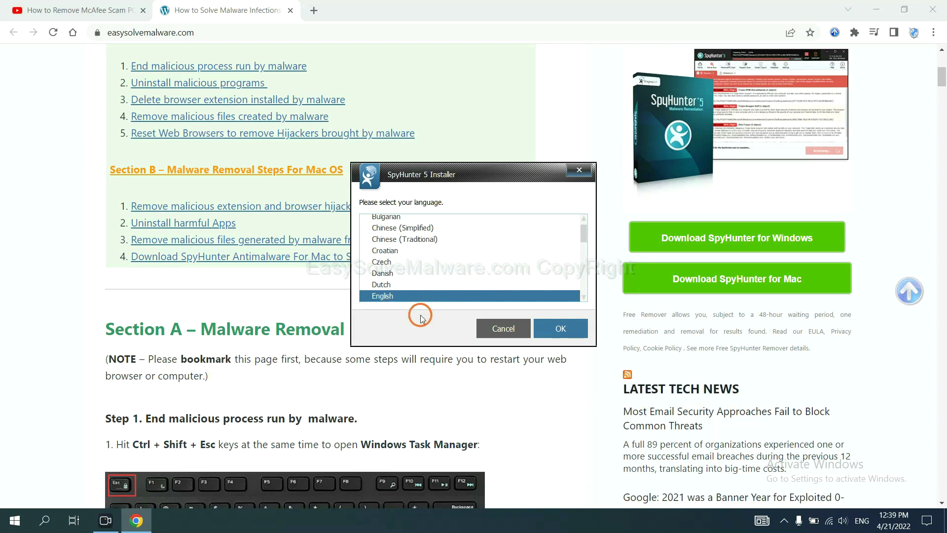
# Install SpyHunter 5 in English with the EULA accepted, finishing on the SpyHunter 5 Free welcome screen.
pyautogui.click(539, 321)
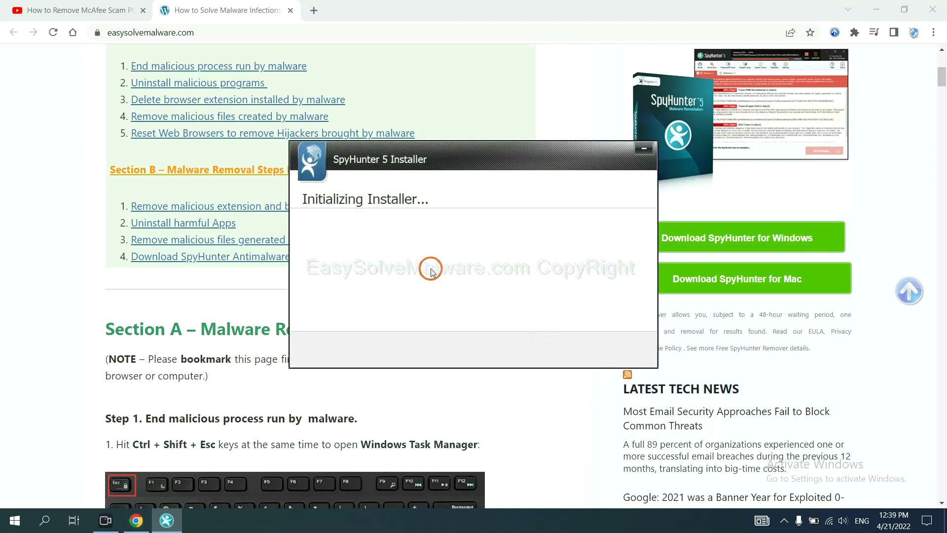
pyautogui.click(405, 271)
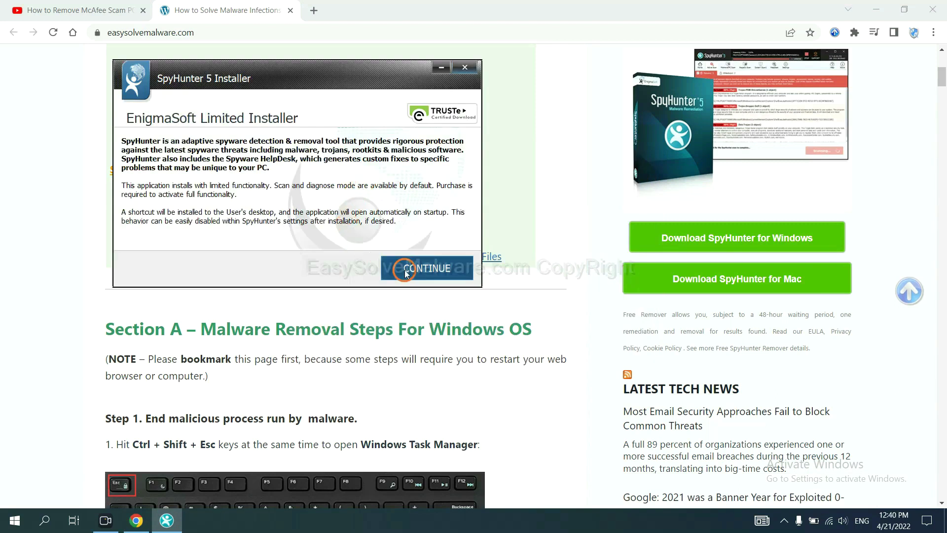
pyautogui.click(305, 237)
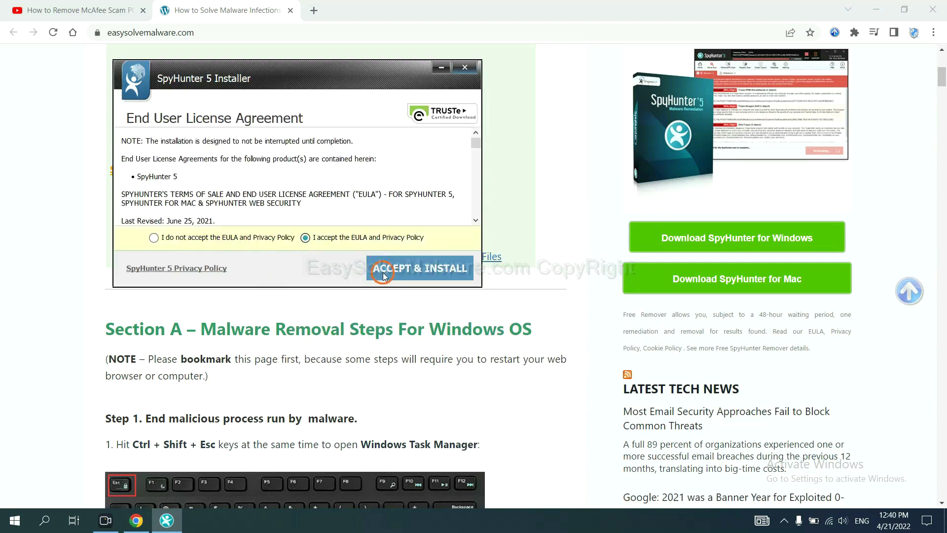
pyautogui.click(384, 270)
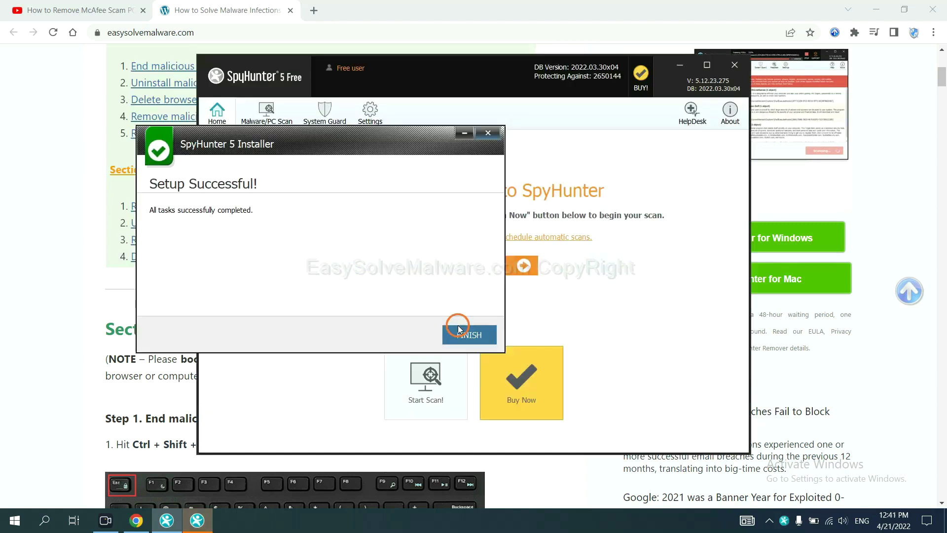
pyautogui.click(467, 334)
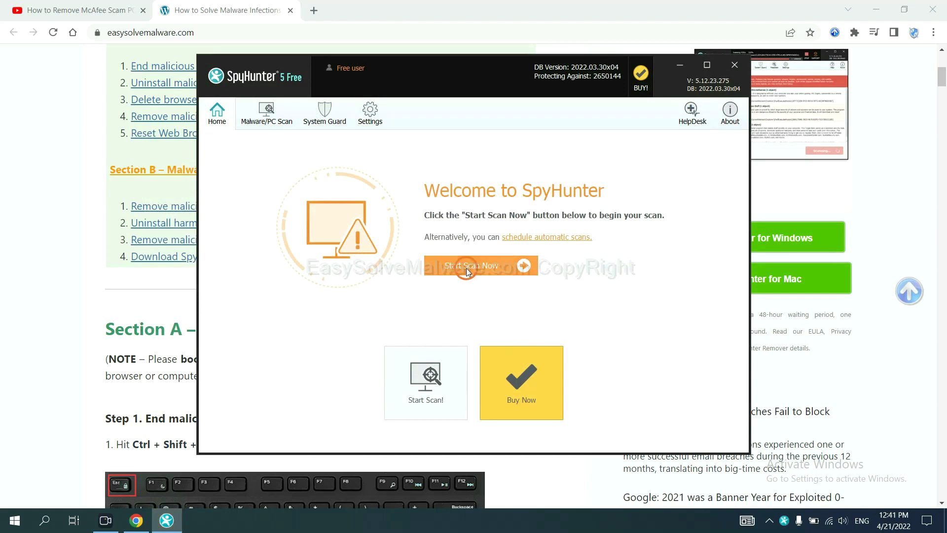
# Run a SpyHunter scan of the PC and continue past the Unknown Objects results.
pyautogui.click(466, 268)
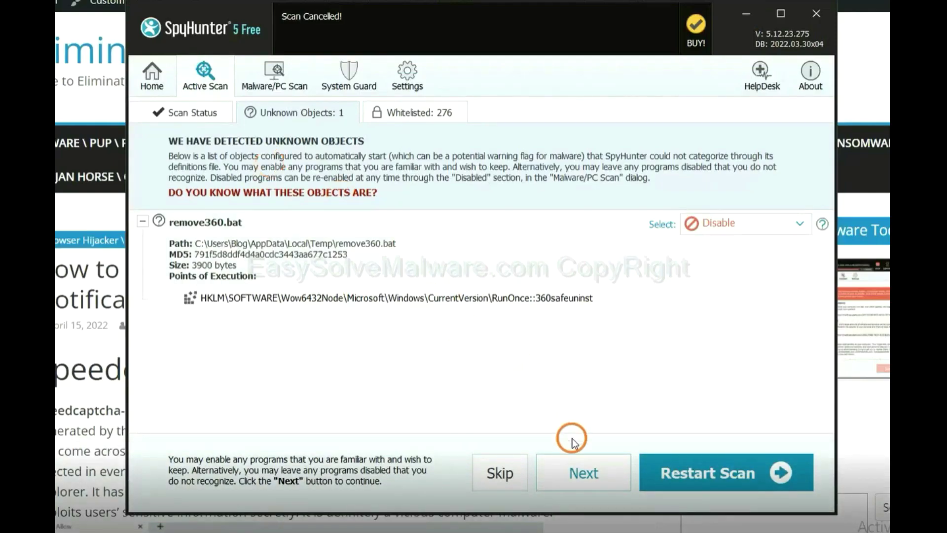
pyautogui.click(583, 476)
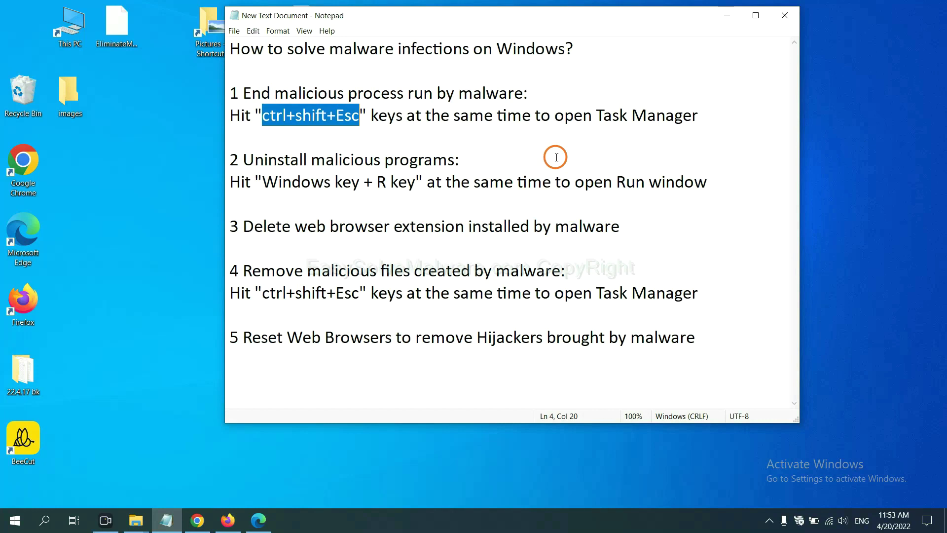
pyautogui.click(336, 119)
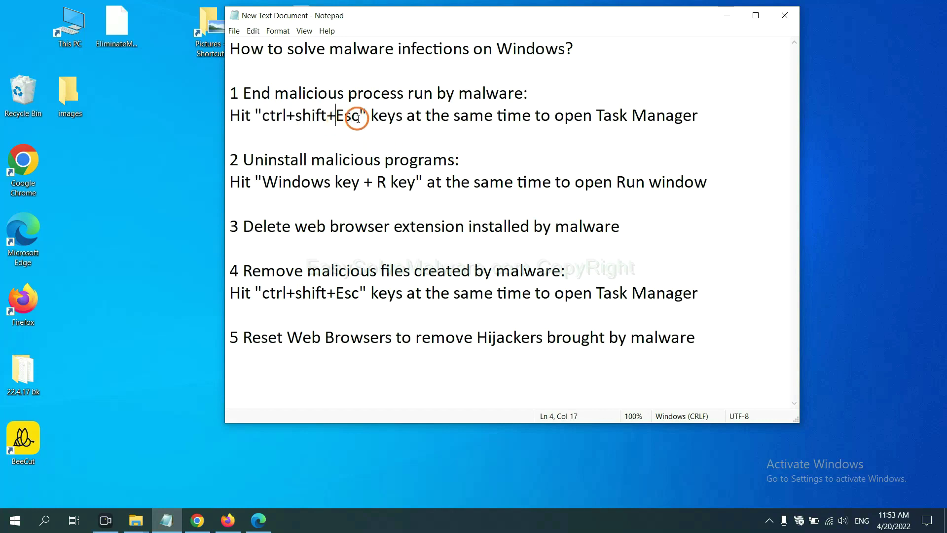
pyautogui.moveTo(360, 118); pyautogui.dragTo(265, 119)
pyautogui.hotkey('ctrl', 'shift', 'Escape')
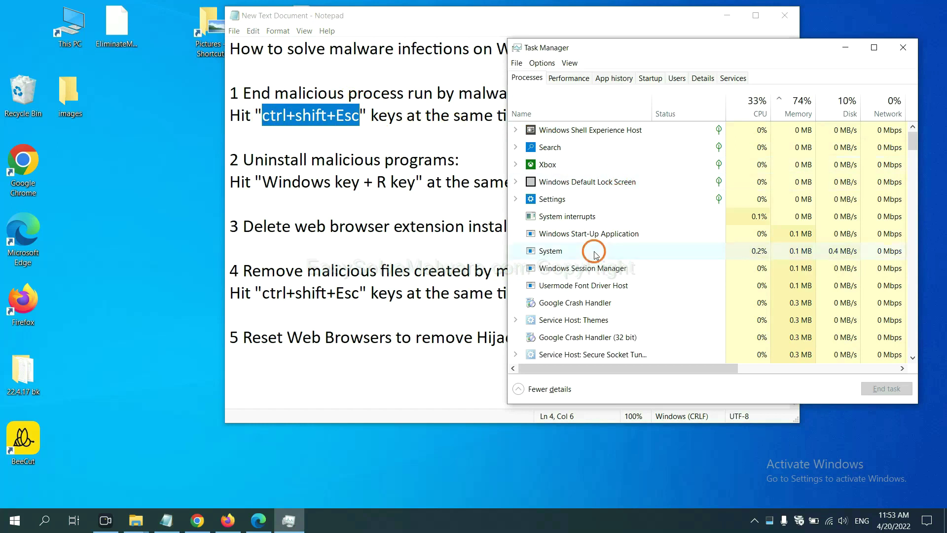
pyautogui.click(632, 249)
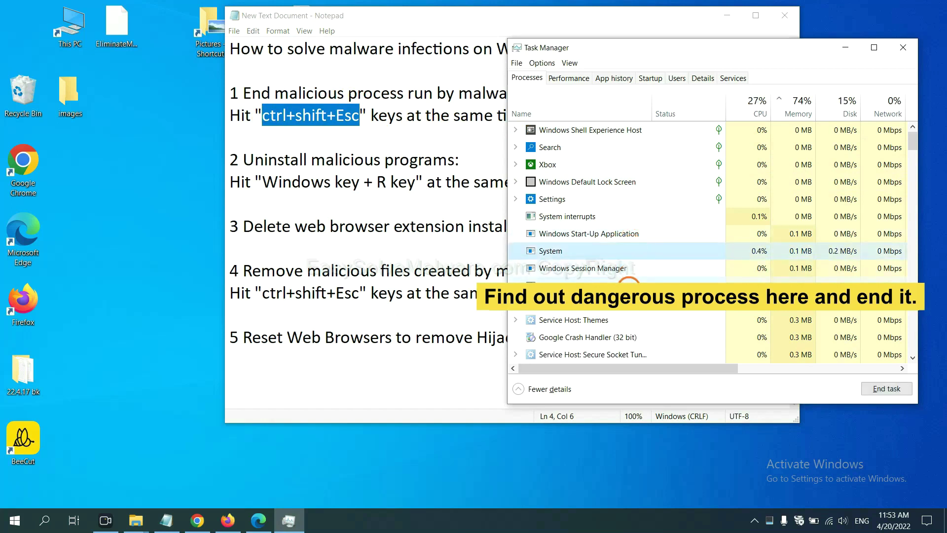
pyautogui.click(629, 285)
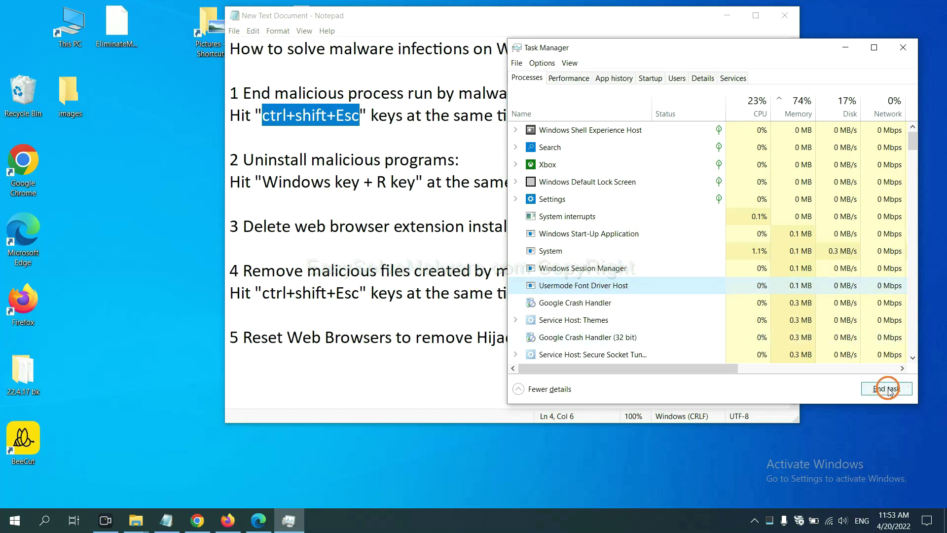
pyautogui.click(900, 50)
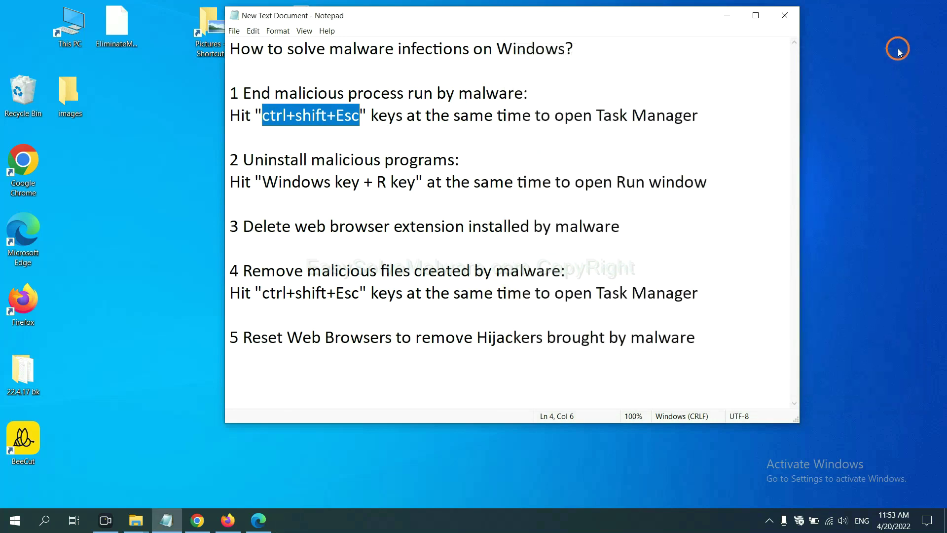
pyautogui.click(587, 197)
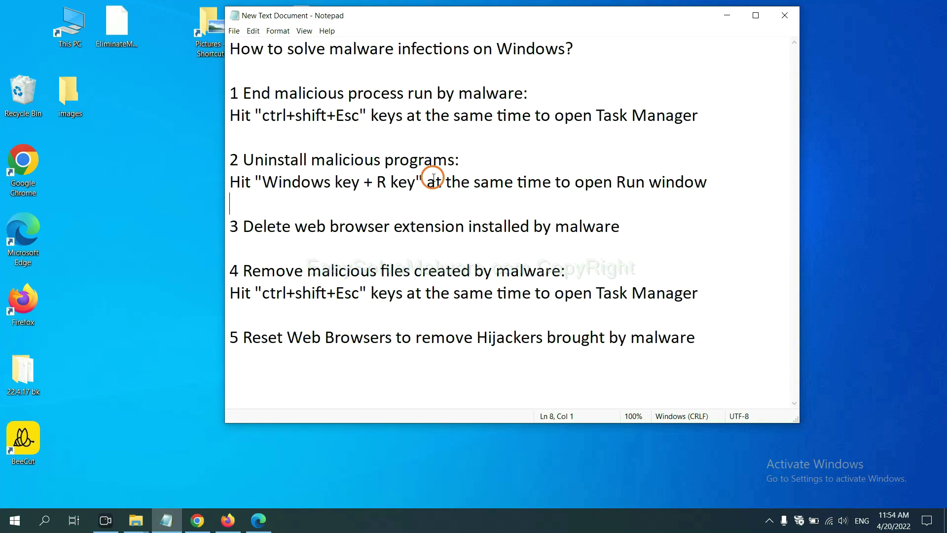
# Run the 'control panel' command from the Run dialog, placed beside the step-2 notes.
pyautogui.moveTo(258, 185); pyautogui.dragTo(414, 193)
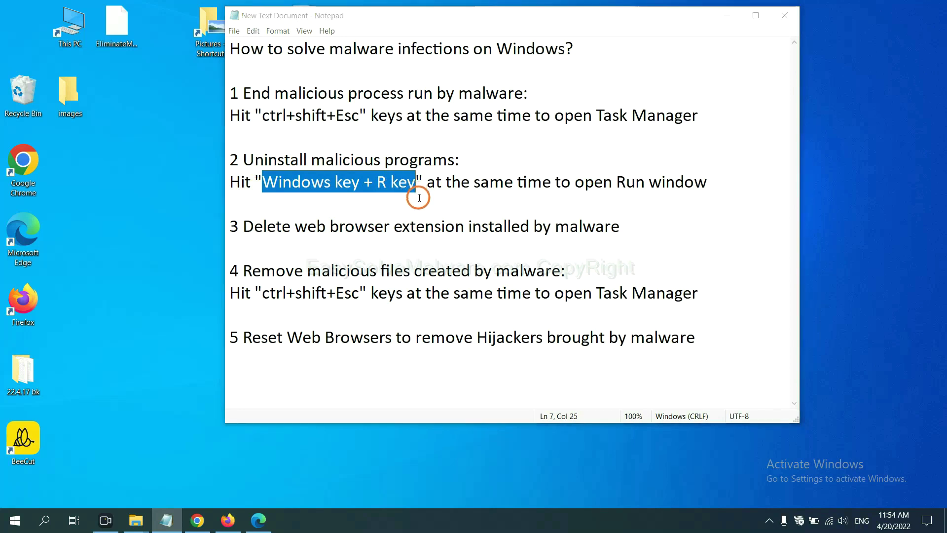
pyautogui.press('super+r')
pyautogui.moveTo(105, 388); pyautogui.dragTo(723, 167)
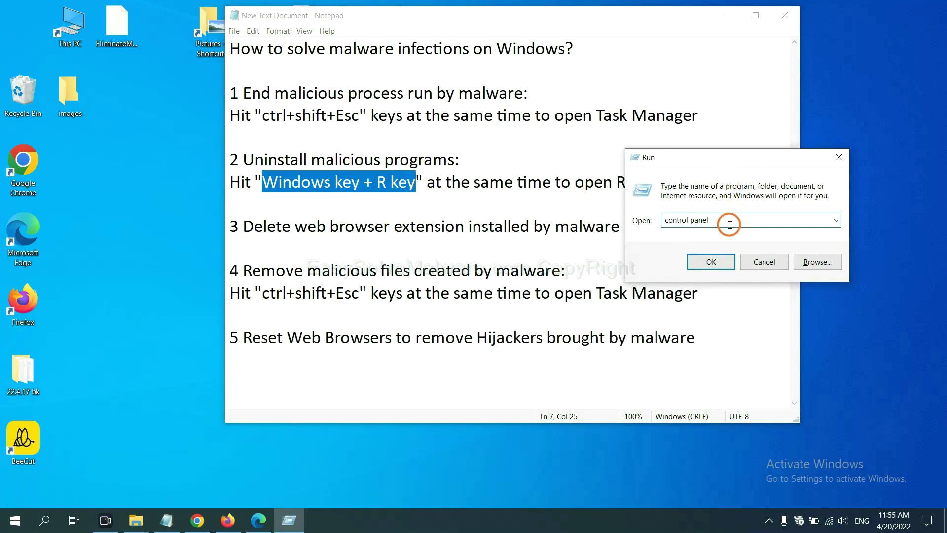
pyautogui.moveTo(735, 218); pyautogui.dragTo(647, 220)
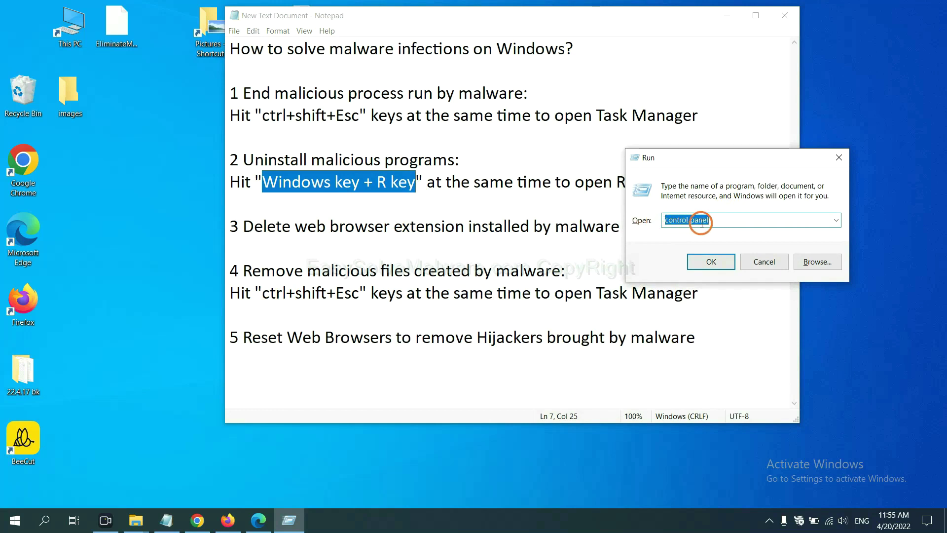
pyautogui.click(707, 270)
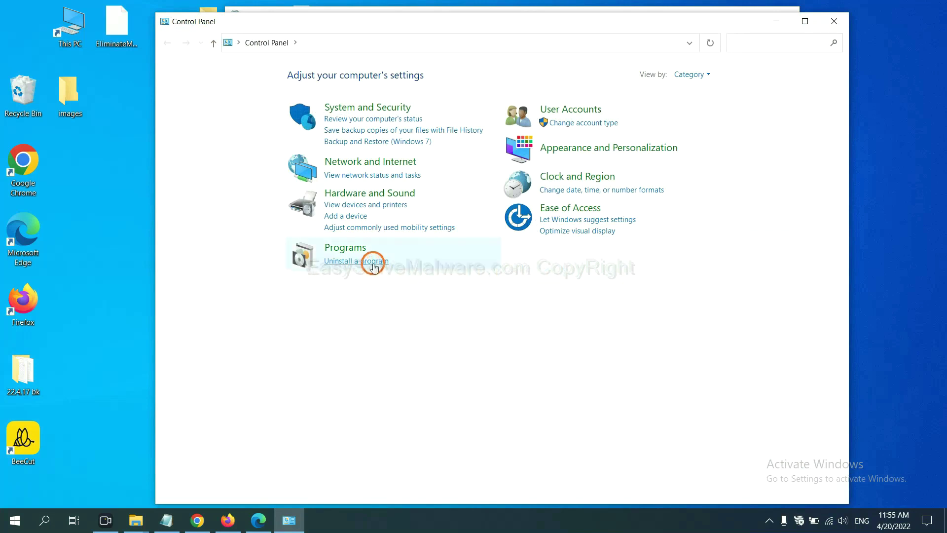
# Review the installed programs, select Xiph.Org Open Codecs as the suspect, then close Programs and Features.
pyautogui.click(373, 265)
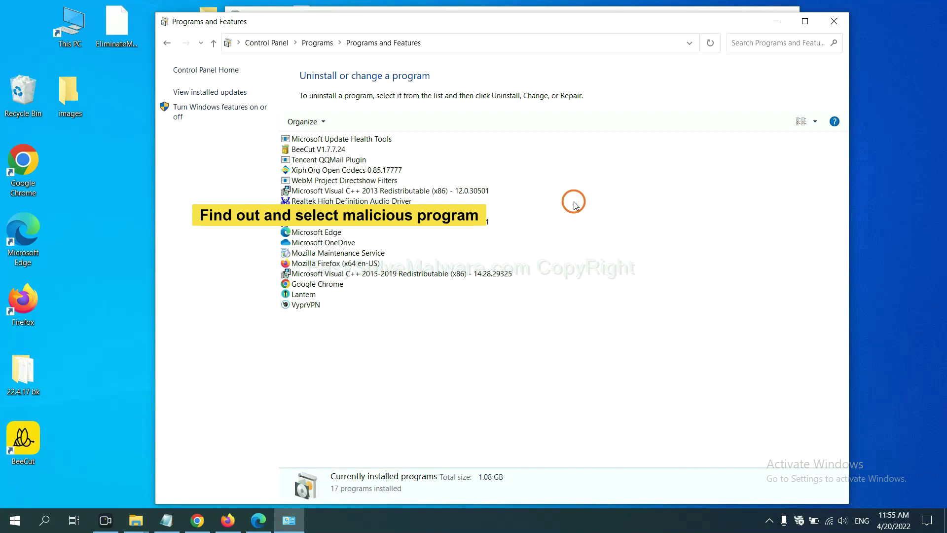
pyautogui.click(370, 170)
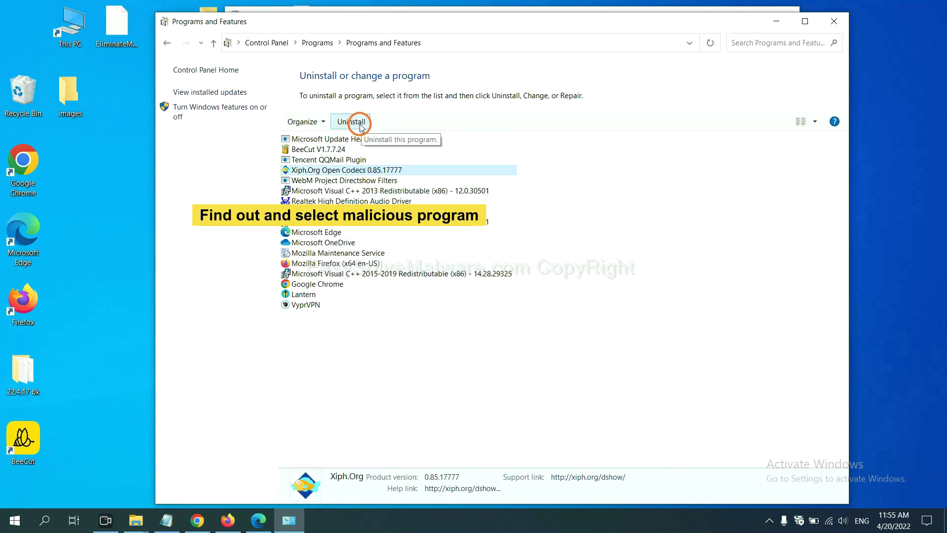
pyautogui.click(837, 24)
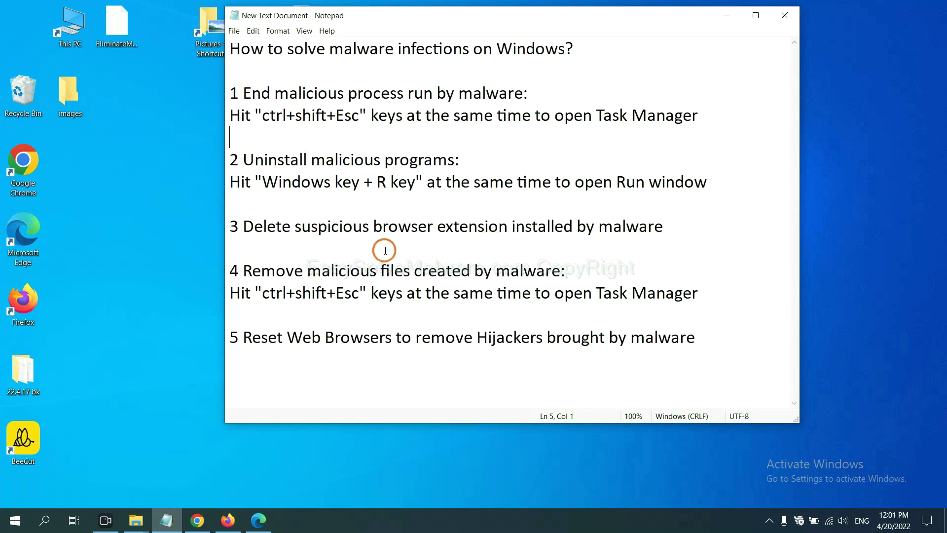
# Open Chrome's Extensions page from More tools, showing Scroll To Top still enabled.
pyautogui.click(202, 520)
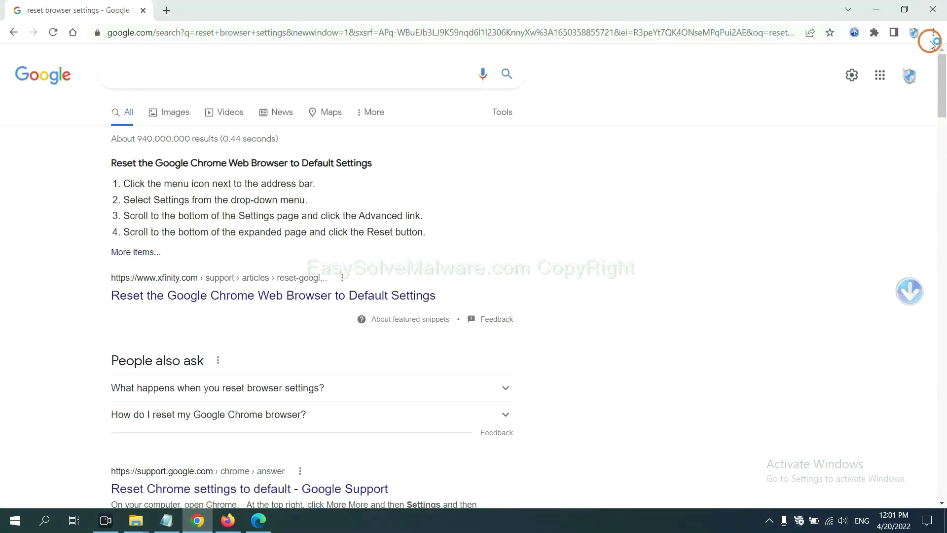
pyautogui.click(932, 34)
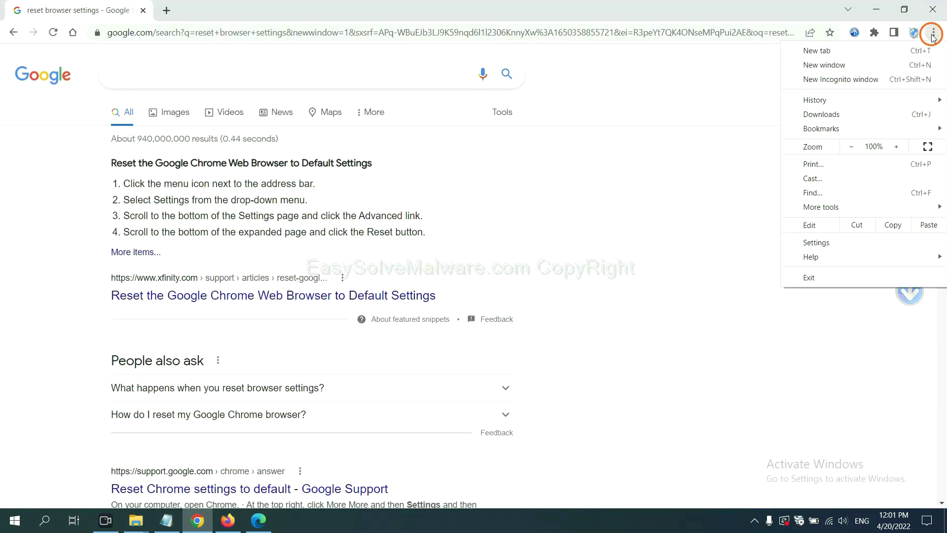
pyautogui.moveTo(849, 207)
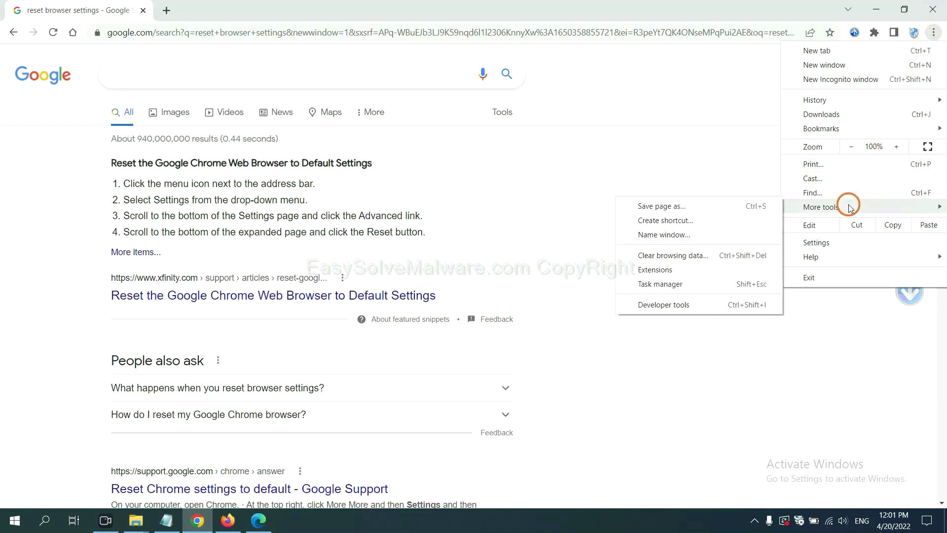
pyautogui.click(696, 268)
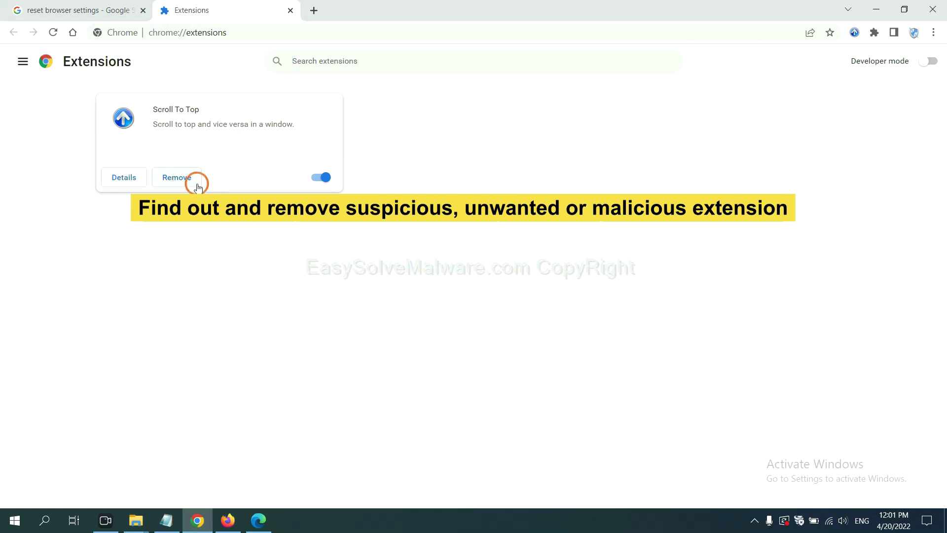
# Open Firefox's Add-ons Manager and show the options for the GIPHY for Firefox extension.
pyautogui.click(226, 520)
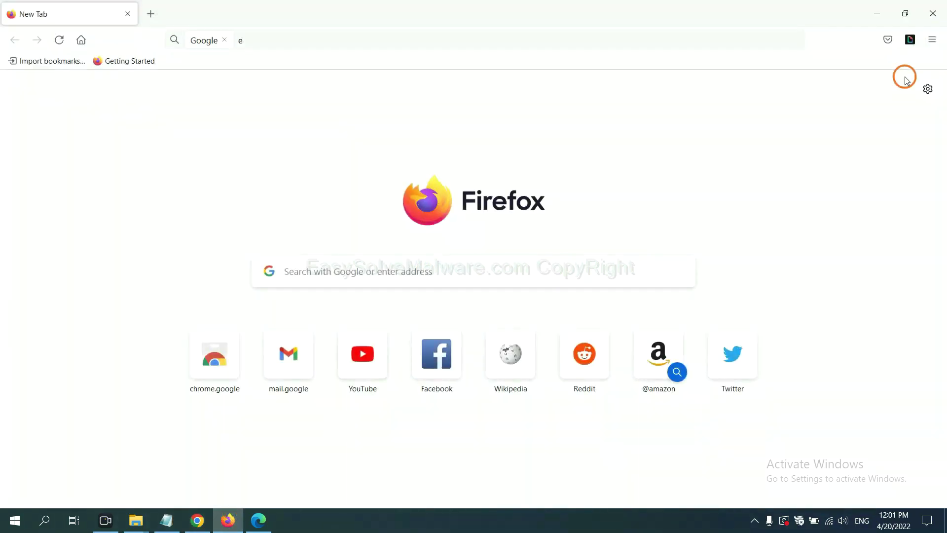
pyautogui.click(933, 40)
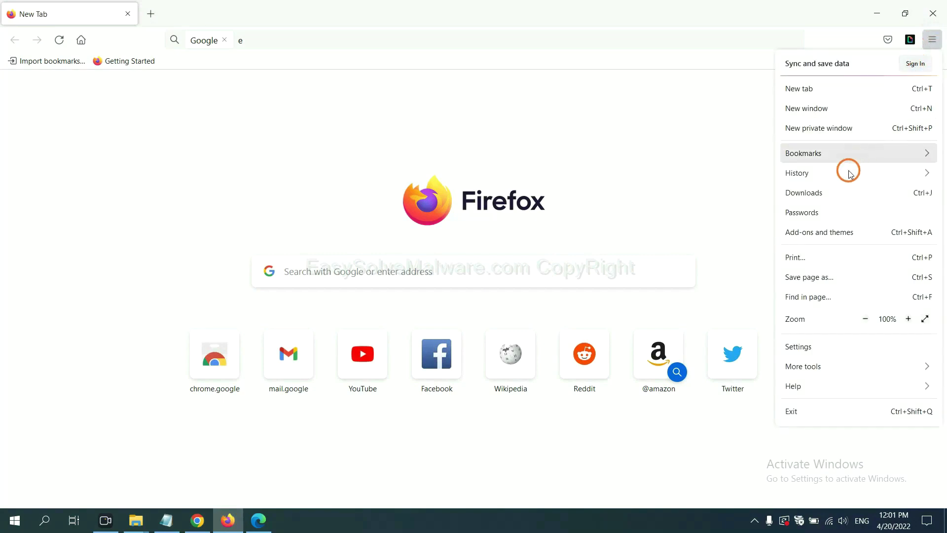
pyautogui.click(829, 239)
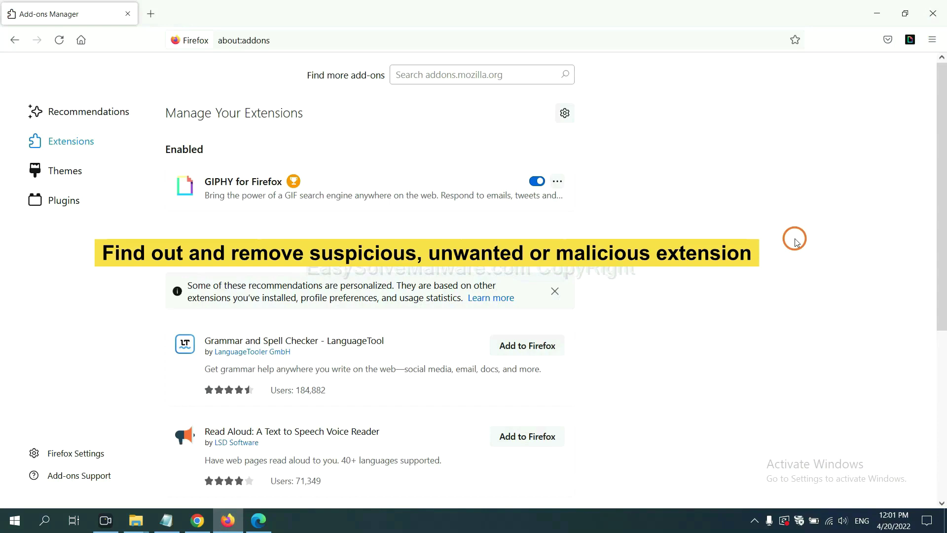
pyautogui.click(558, 182)
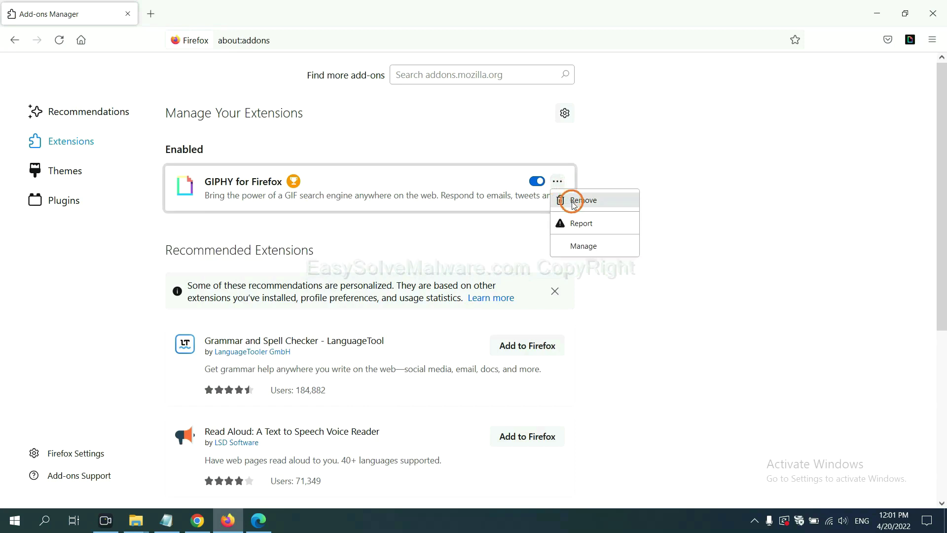
pyautogui.click(258, 526)
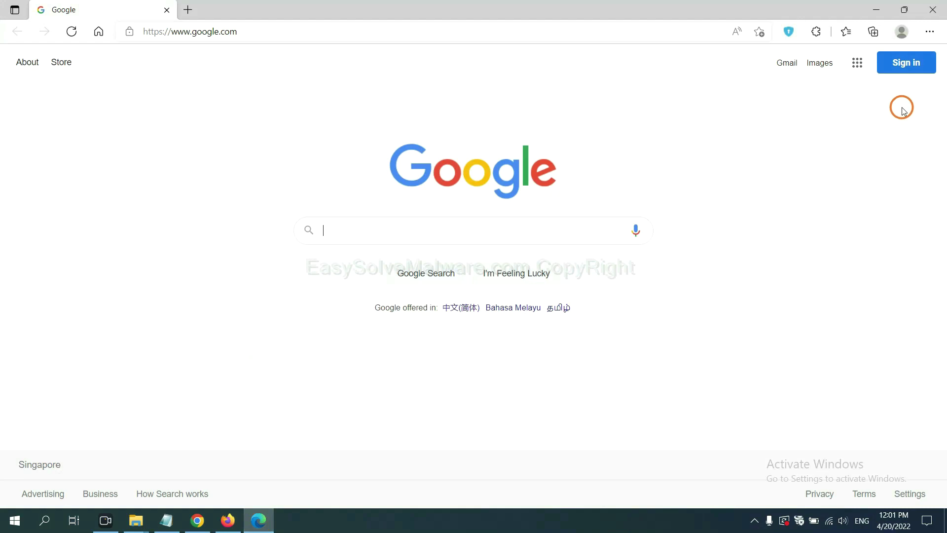
# Remove the ArcVpn Free Fast VPN Proxy extension from Edge's Manage extensions page.
pyautogui.click(929, 31)
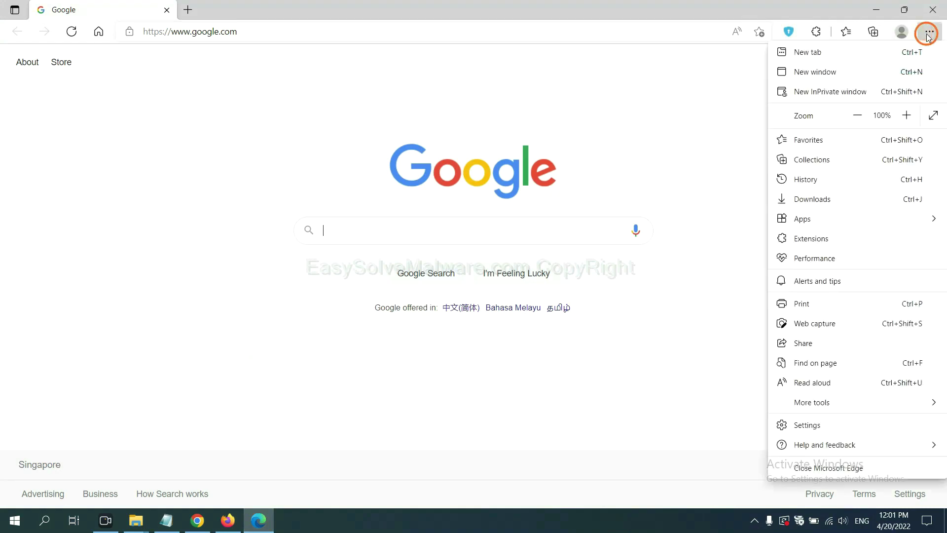
pyautogui.rightClick(815, 240)
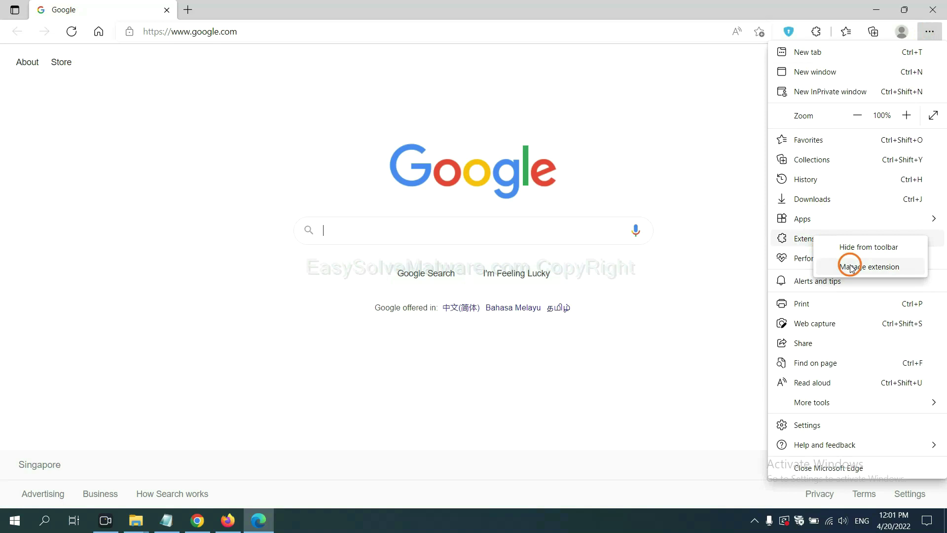
pyautogui.click(850, 267)
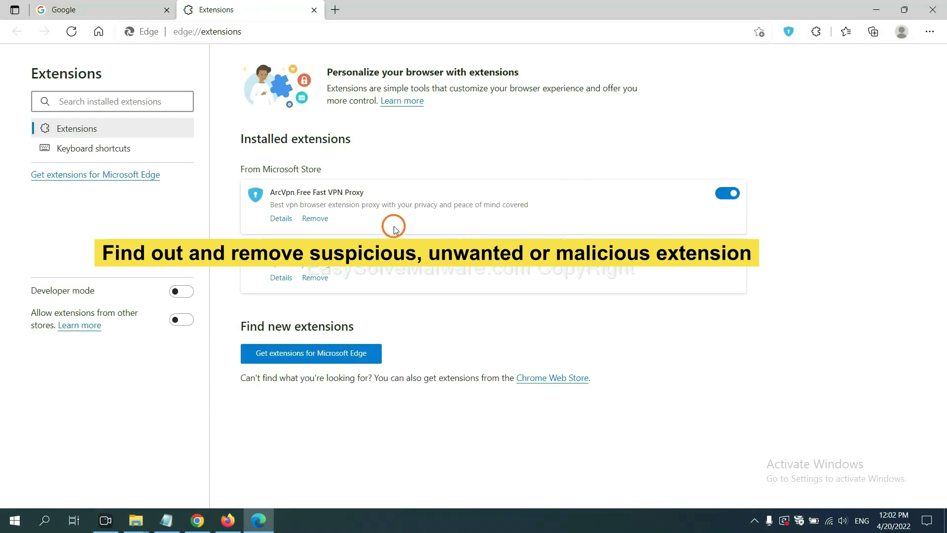
pyautogui.click(324, 220)
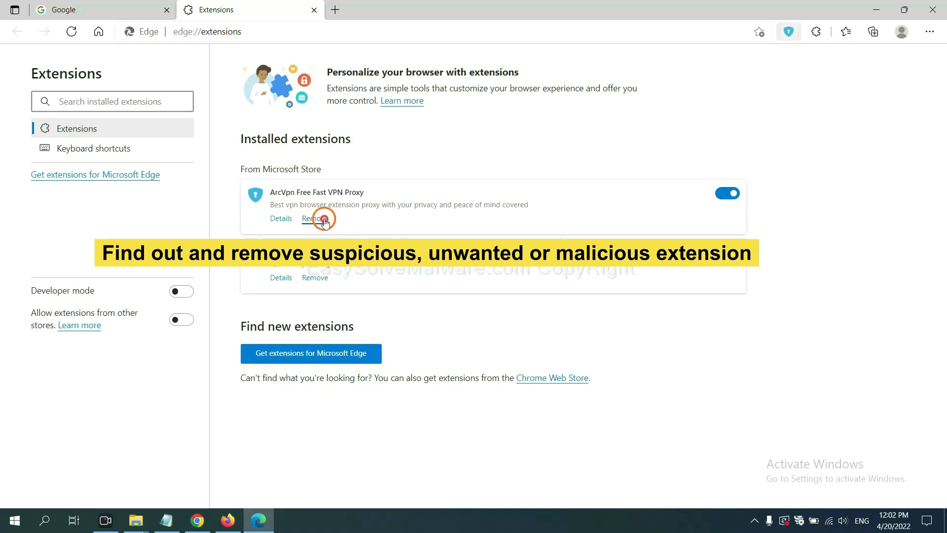
pyautogui.click(710, 122)
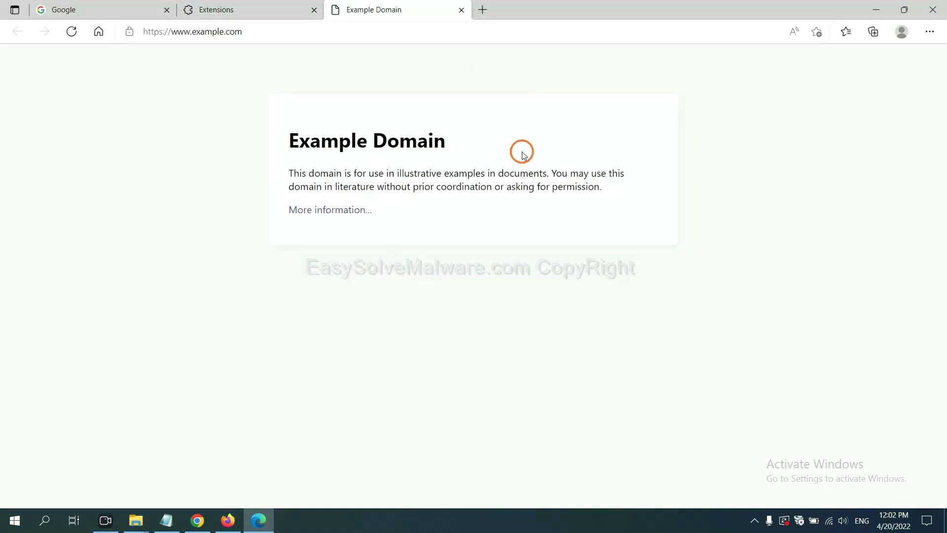
# Show the desktop and highlight the step-4 regedit lines in the Notepad notes.
pyautogui.click(942, 524)
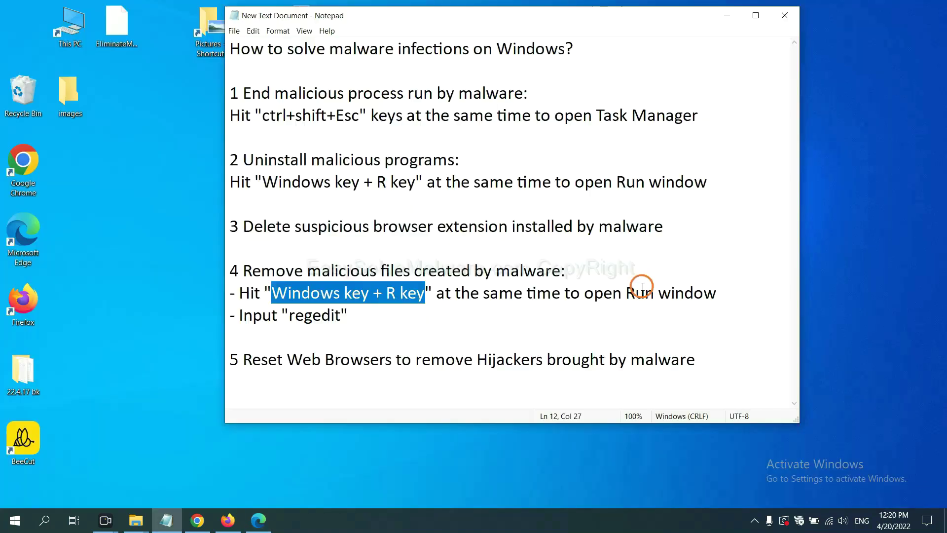
pyautogui.click(643, 290)
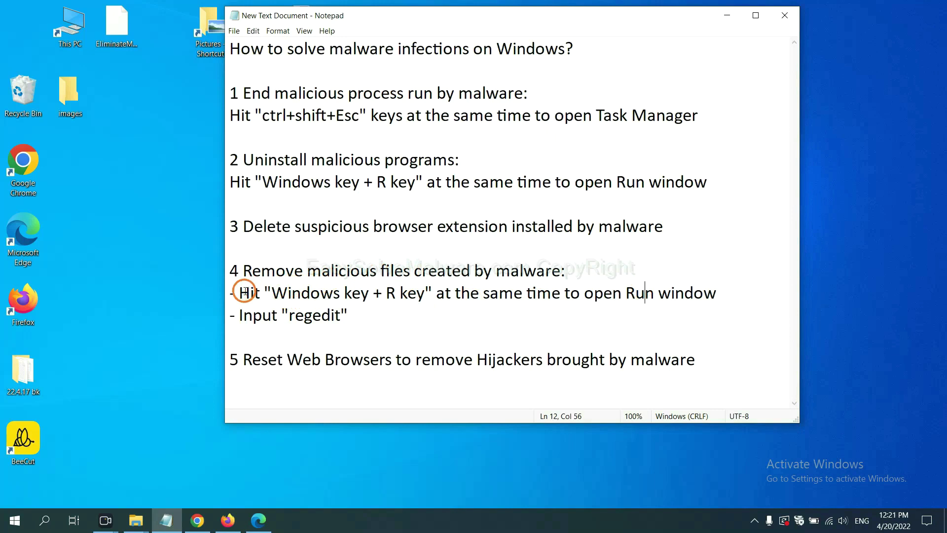
pyautogui.moveTo(244, 291); pyautogui.dragTo(550, 301)
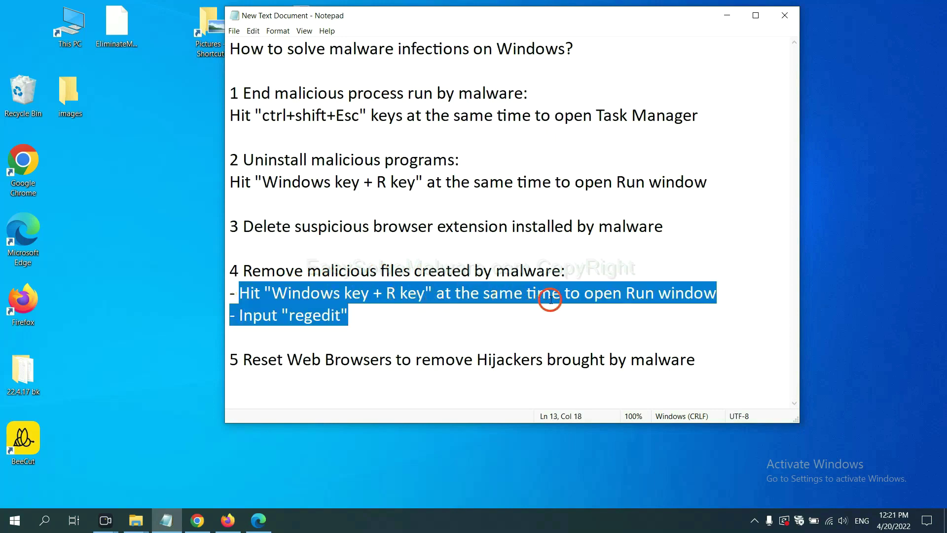
pyautogui.click(550, 299)
# Run the regedit command from the Run dialog to open Registry Editor.
pyautogui.press('super+r')
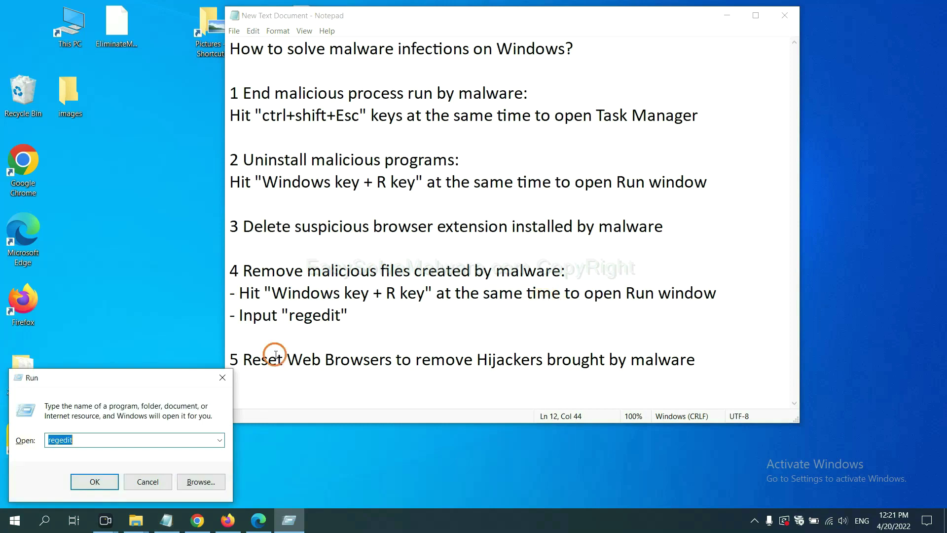
pyautogui.moveTo(172, 370); pyautogui.dragTo(753, 192)
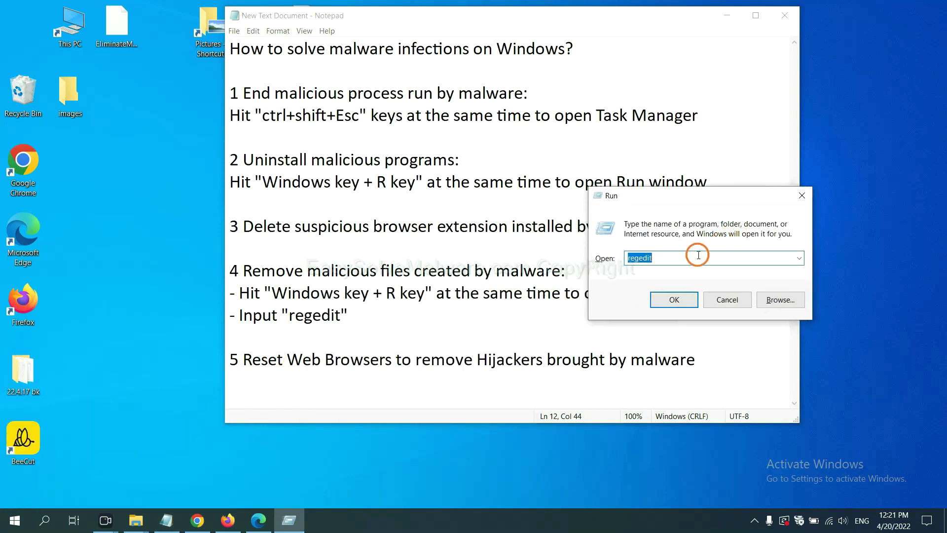
pyautogui.click(669, 260)
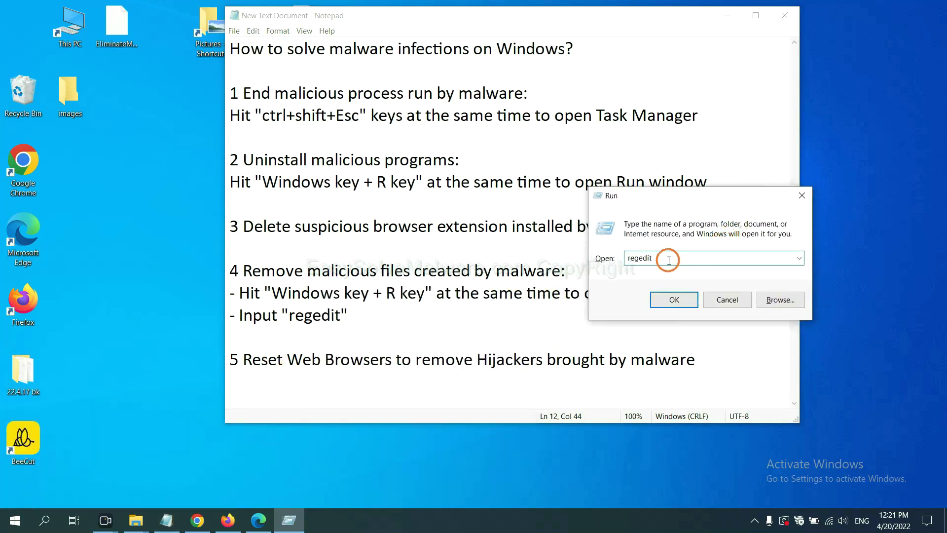
pyautogui.click(673, 299)
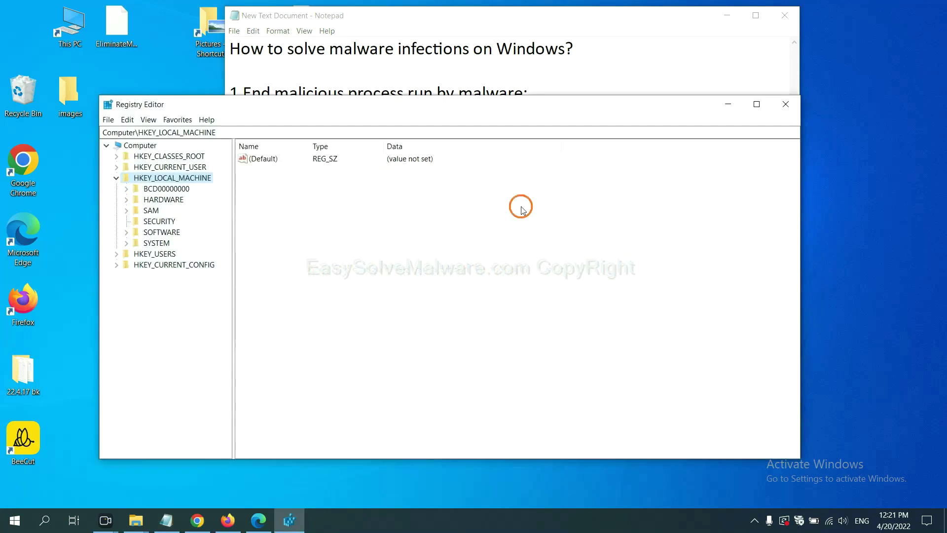
# Search the registry for the malware name 'be' using Edit > Find.
pyautogui.click(133, 122)
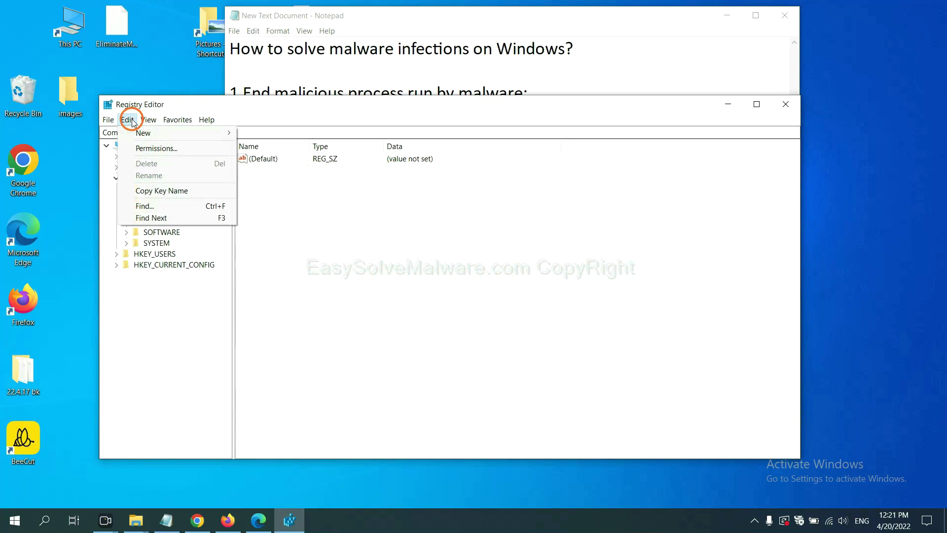
pyautogui.click(167, 207)
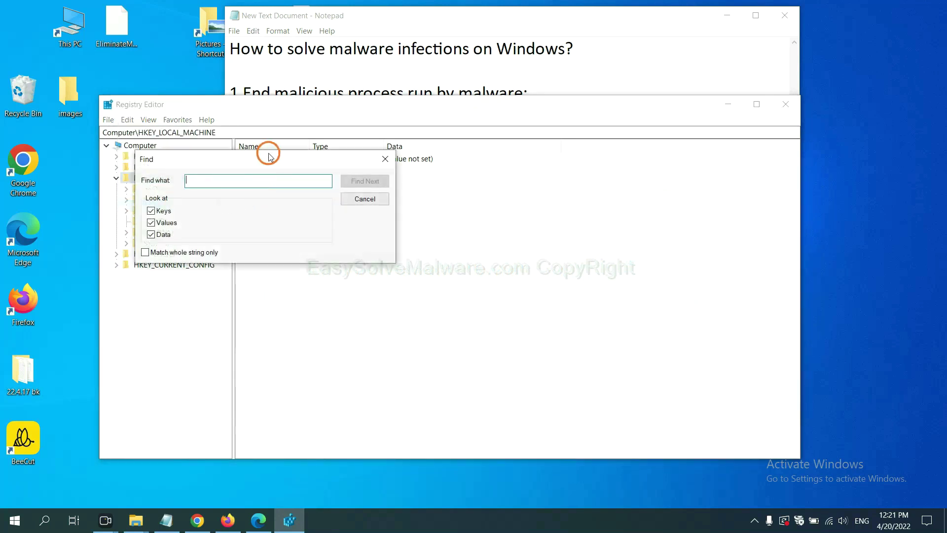
pyautogui.moveTo(265, 157); pyautogui.dragTo(362, 180)
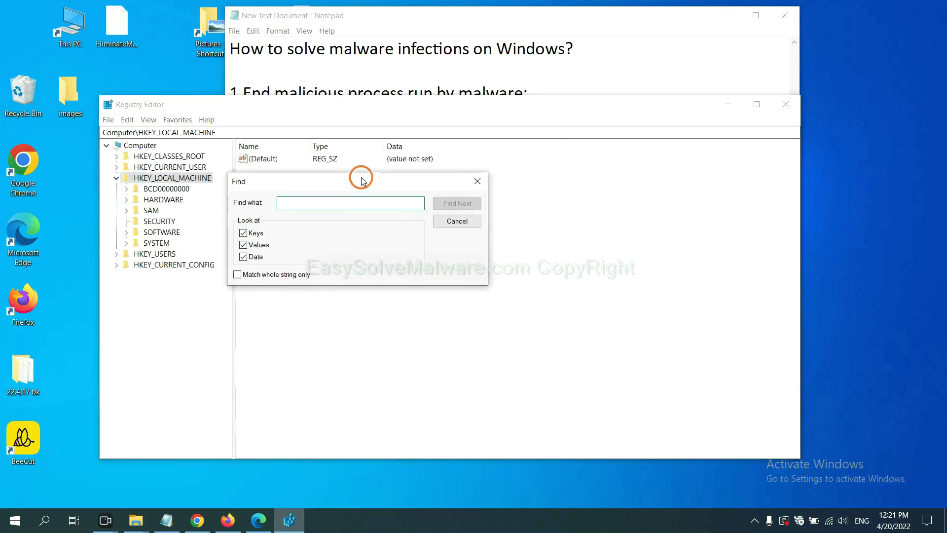
pyautogui.click(342, 207)
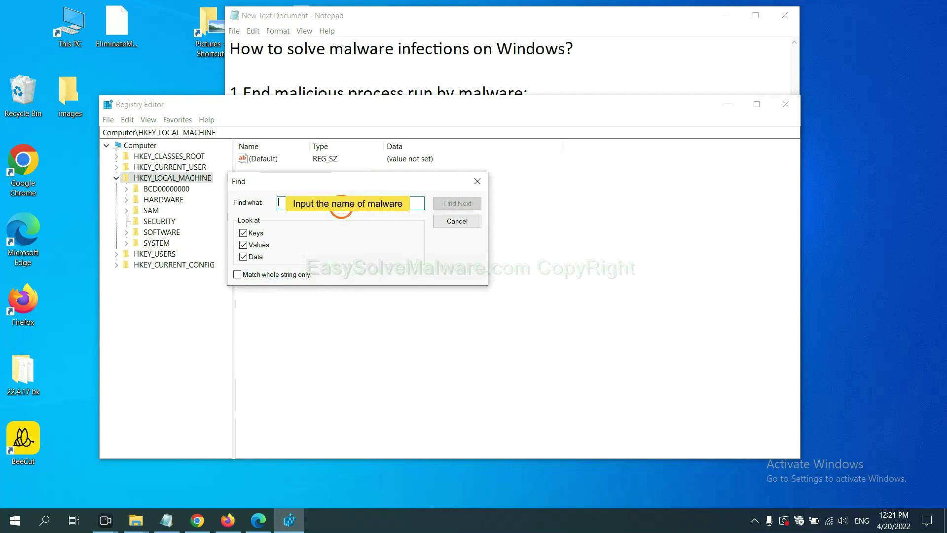
pyautogui.write('be')
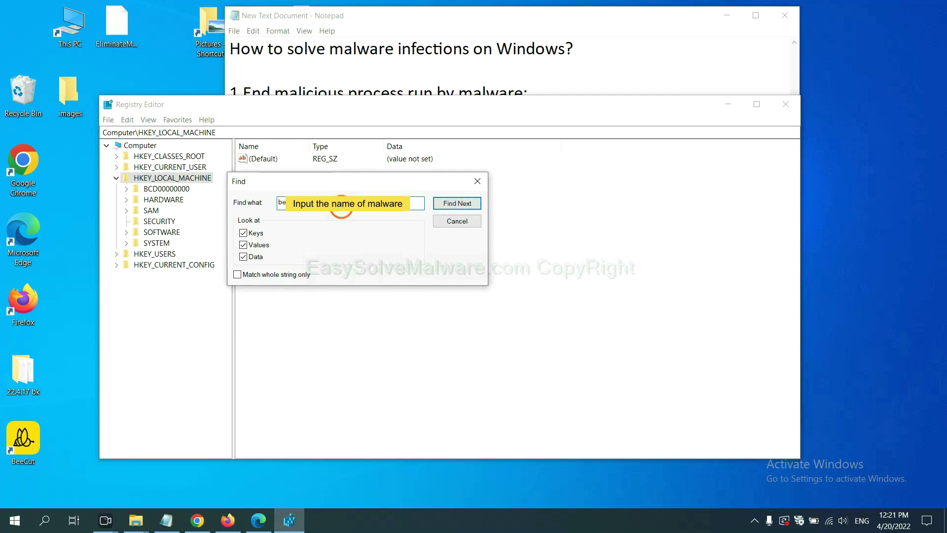
pyautogui.click(457, 204)
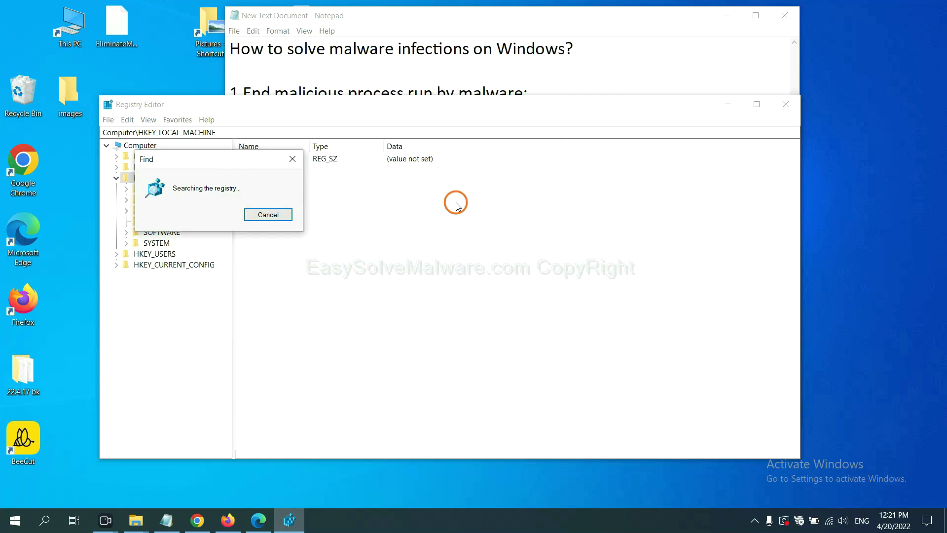
pyautogui.moveTo(229, 157); pyautogui.dragTo(373, 156)
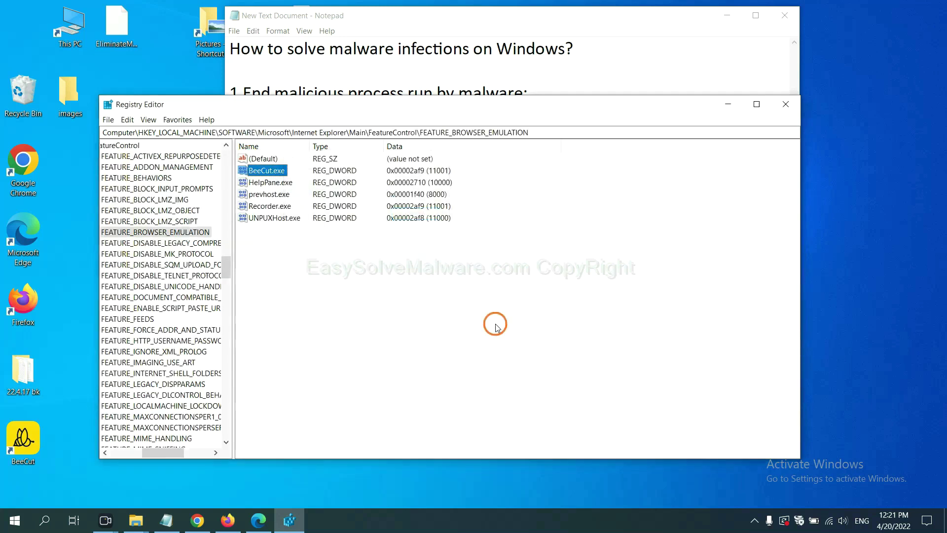
pyautogui.moveTo(161, 452)
pyautogui.mouseDown()
pyautogui.moveTo(134, 452)
pyautogui.moveTo(152, 449)
pyautogui.mouseUp()
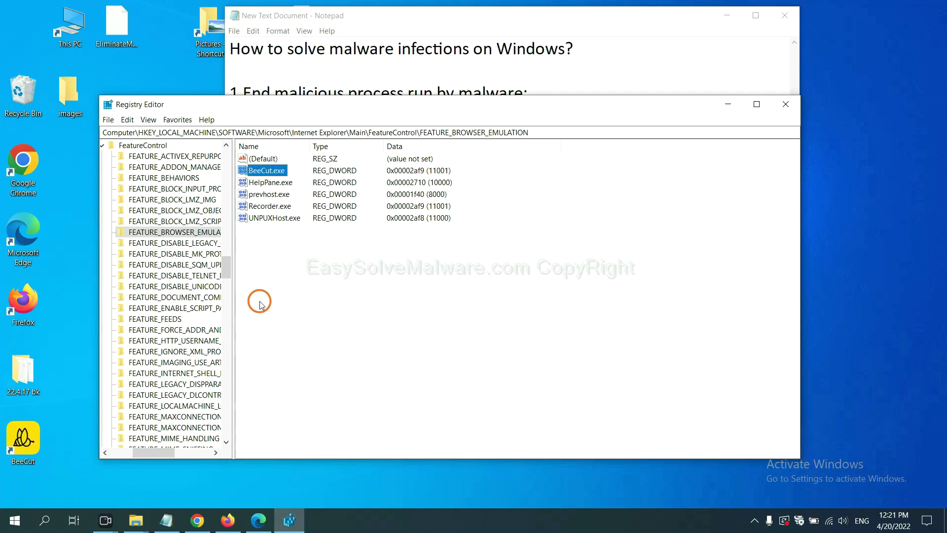
pyautogui.rightClick(192, 234)
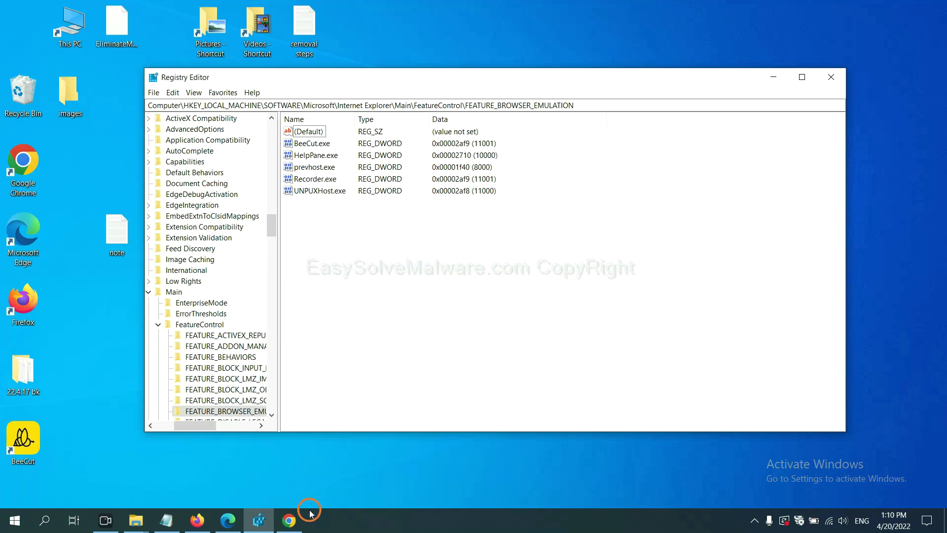
# Bring the EasySolveMalware.com guide forward in Chrome and scroll through its removal steps.
pyautogui.click(292, 518)
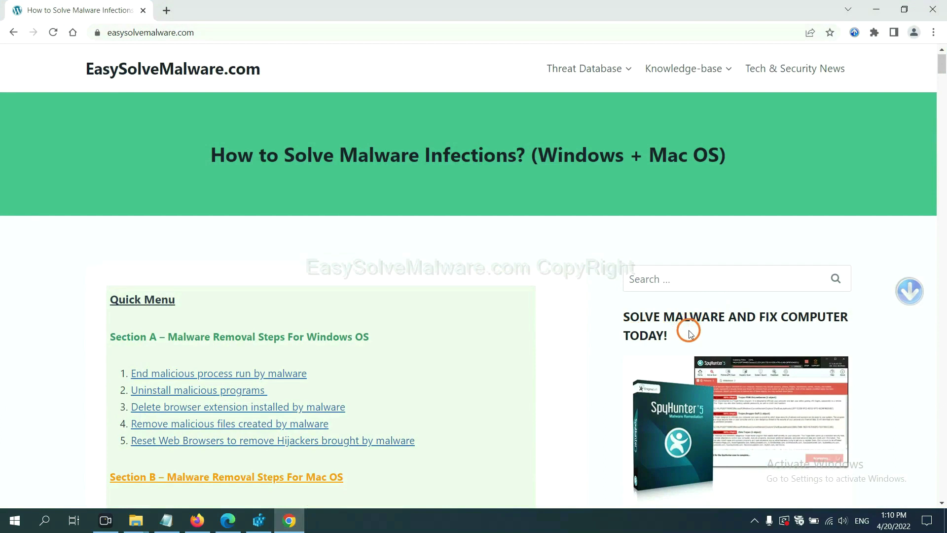
pyautogui.scroll(-1, 685, 330)
pyautogui.scroll(1, 685, 340)
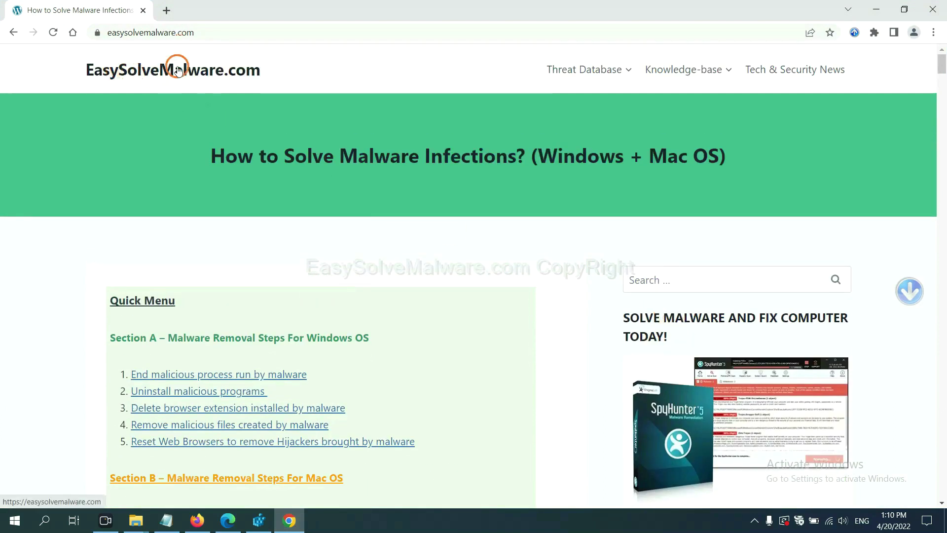
pyautogui.scroll(-3, 771, 327)
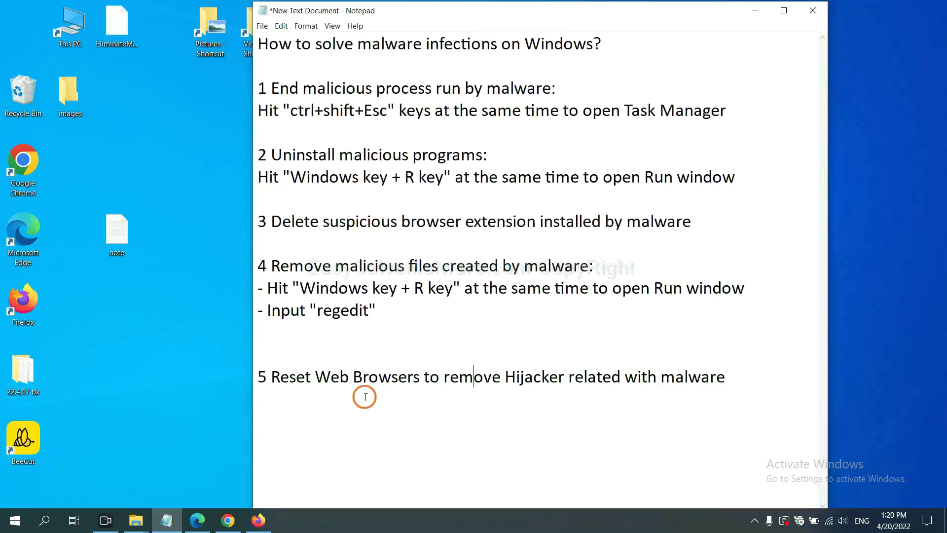
# Search Chrome settings for 'reset' and bring up the Restore settings to defaults confirmation.
pyautogui.click(224, 524)
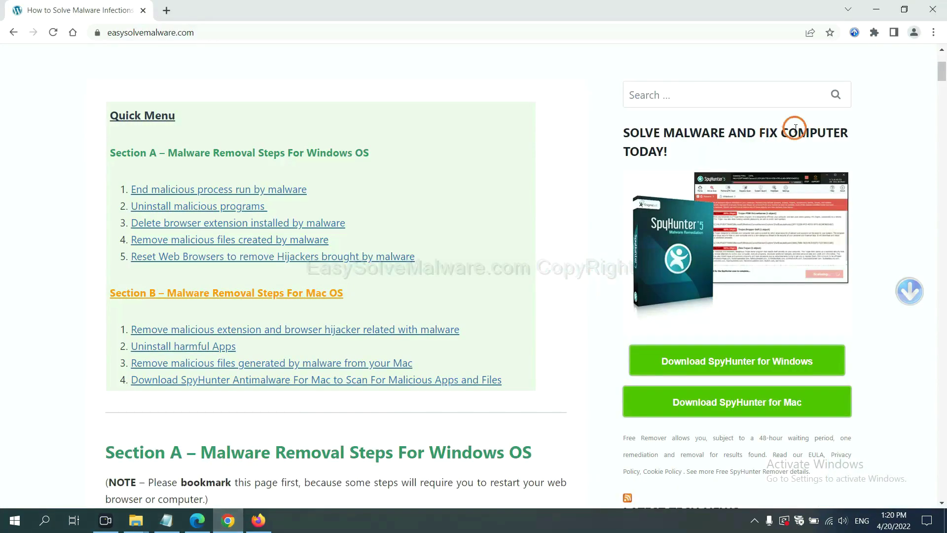
pyautogui.click(934, 33)
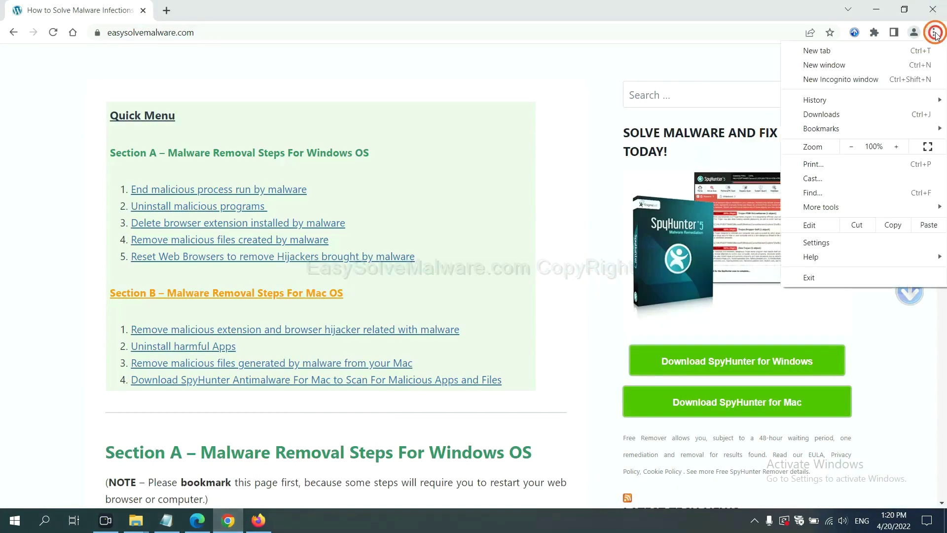
pyautogui.click(819, 241)
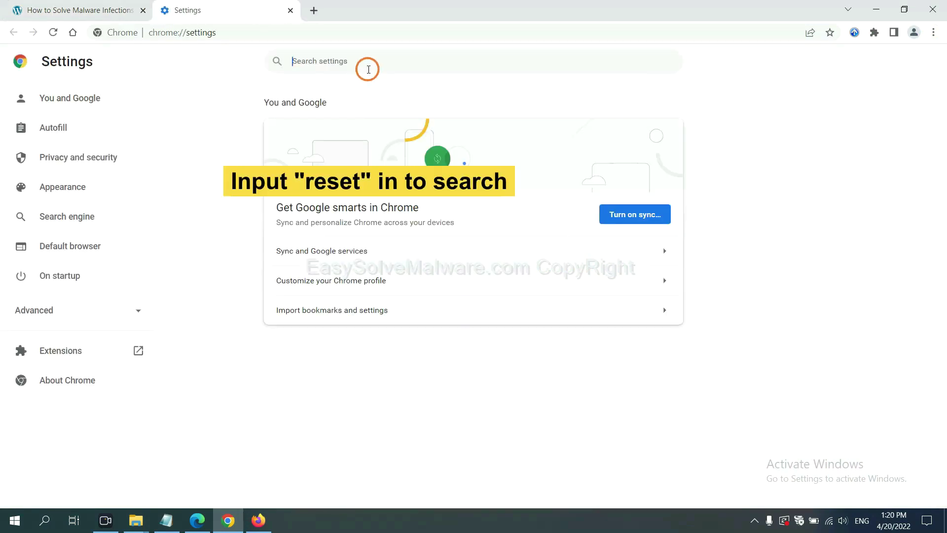
pyautogui.write('reset')
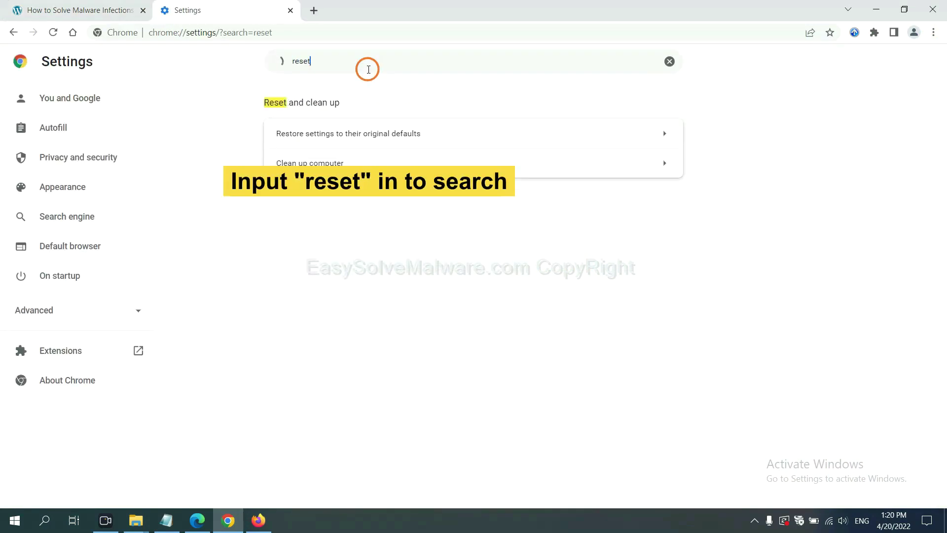
pyautogui.click(407, 135)
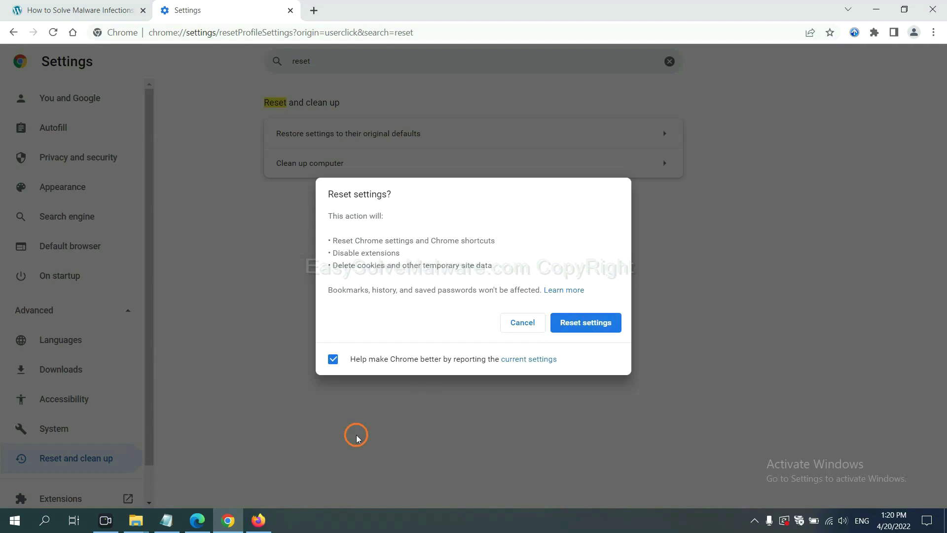
pyautogui.click(262, 519)
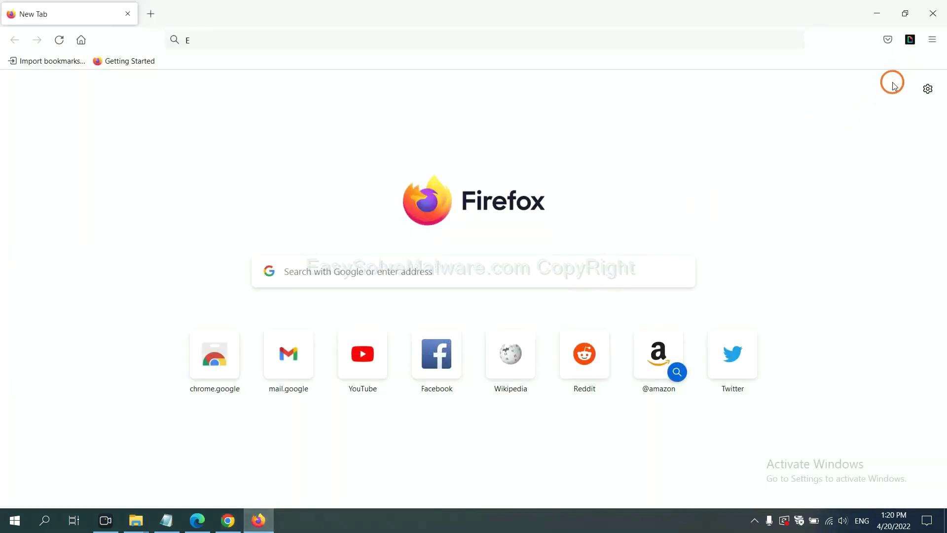
# Open Firefox's Troubleshooting Information page and bring up the Refresh Firefox confirmation.
pyautogui.click(932, 41)
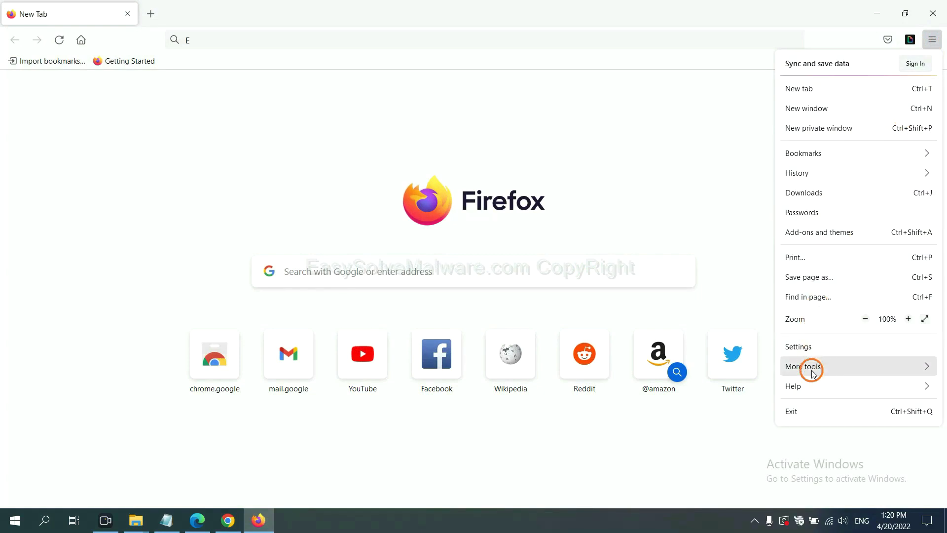
pyautogui.click(814, 384)
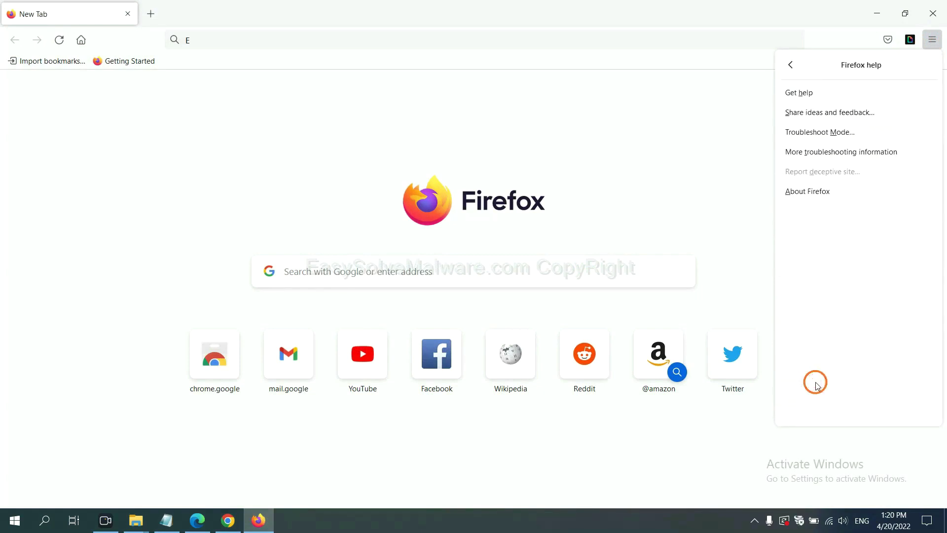
pyautogui.click(832, 155)
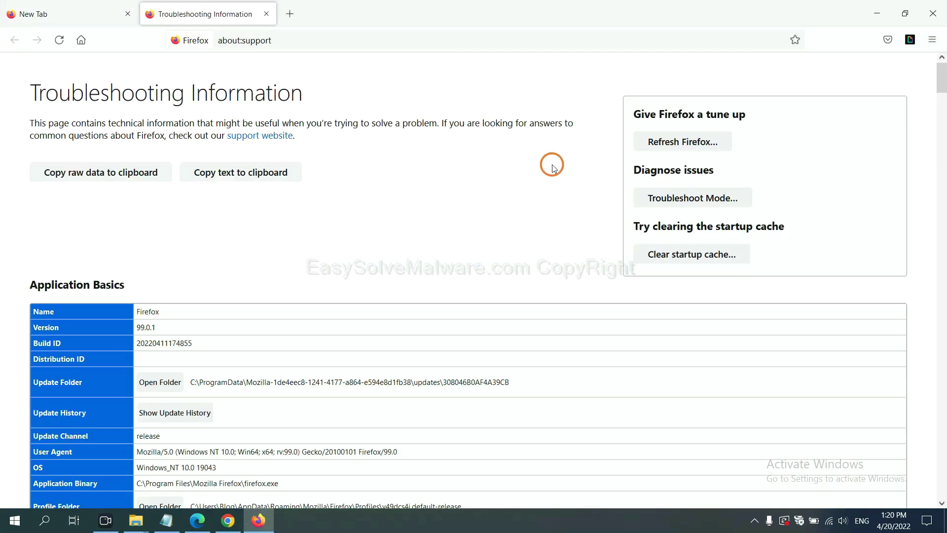
pyautogui.click(664, 145)
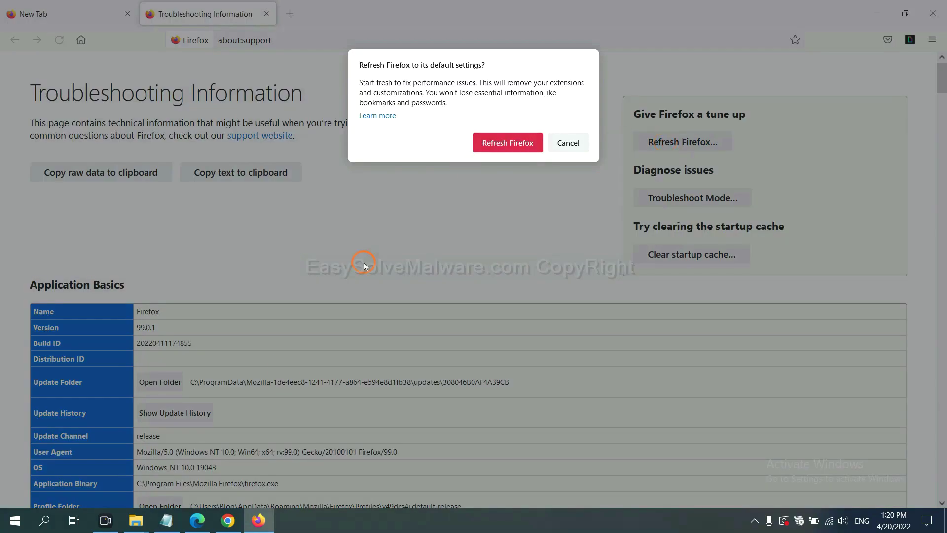
pyautogui.click(197, 523)
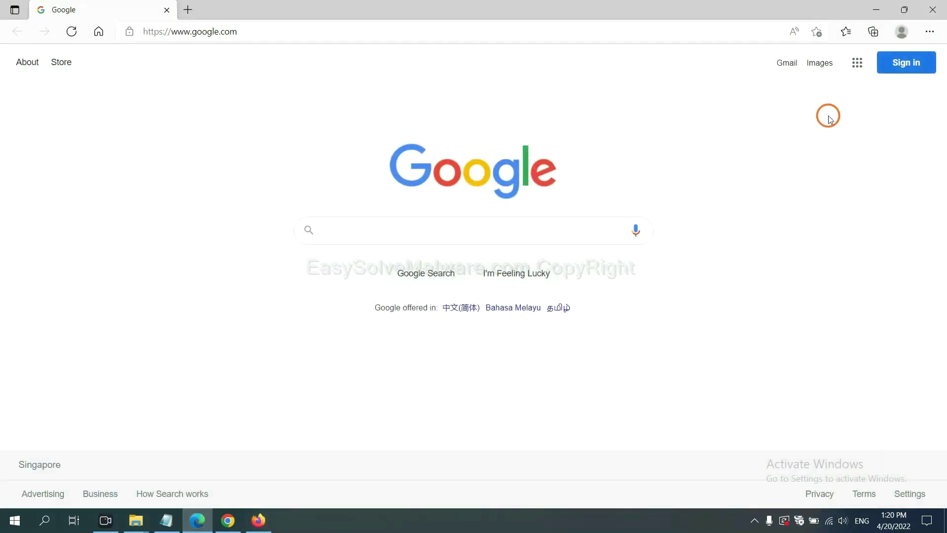
# Search Edge settings for 'reset' and bring up the Restore settings to default values confirmation.
pyautogui.click(929, 31)
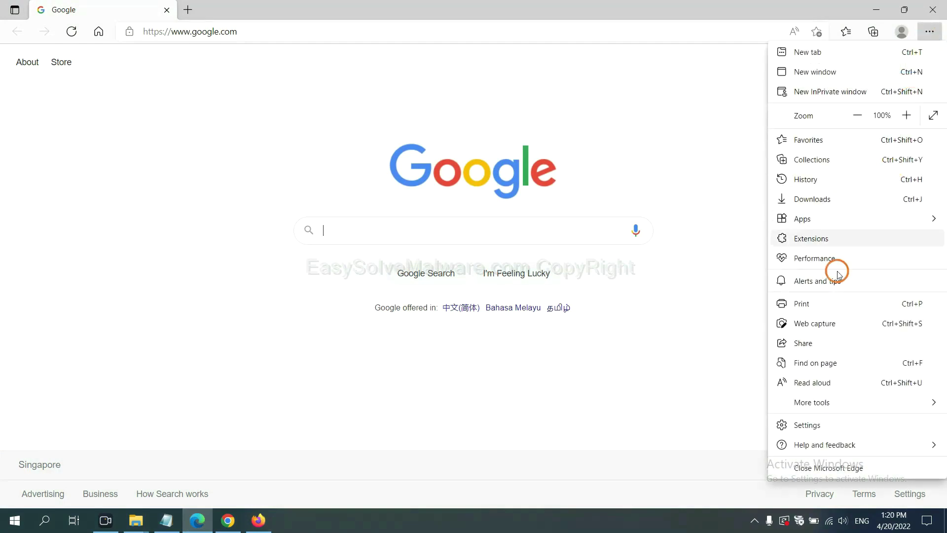
pyautogui.click(816, 424)
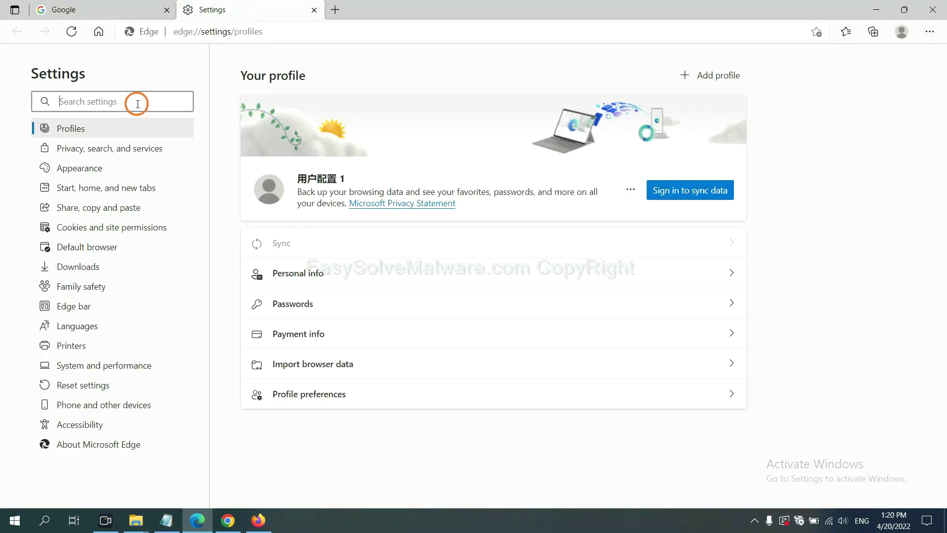
pyautogui.write('reset')
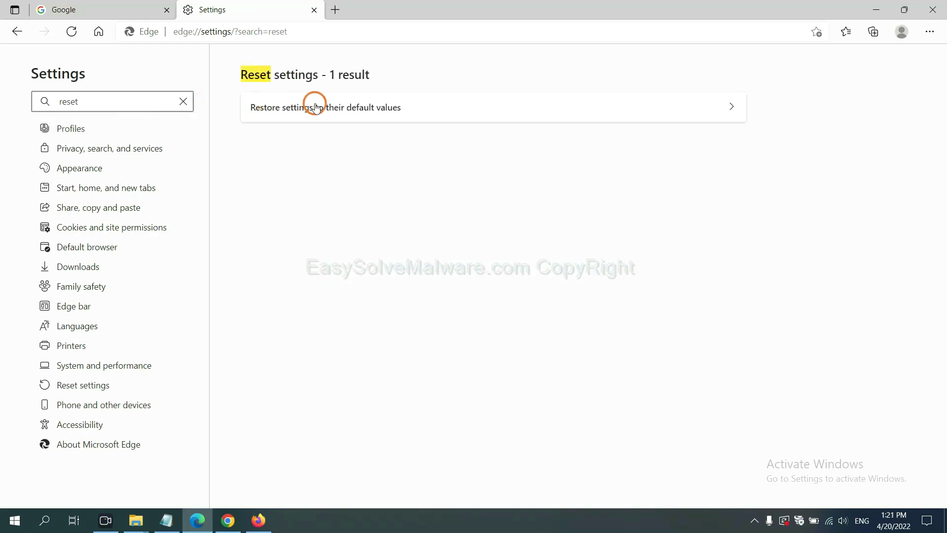
pyautogui.click(337, 111)
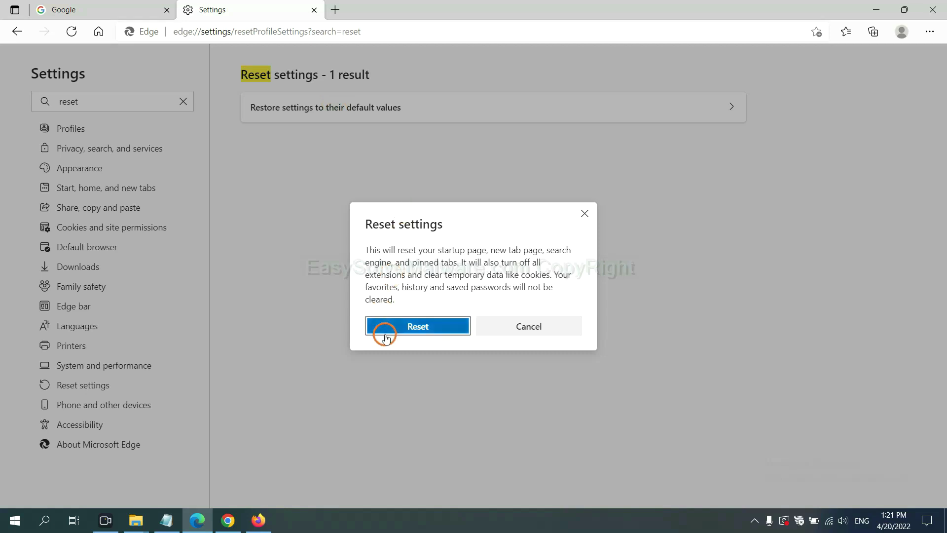